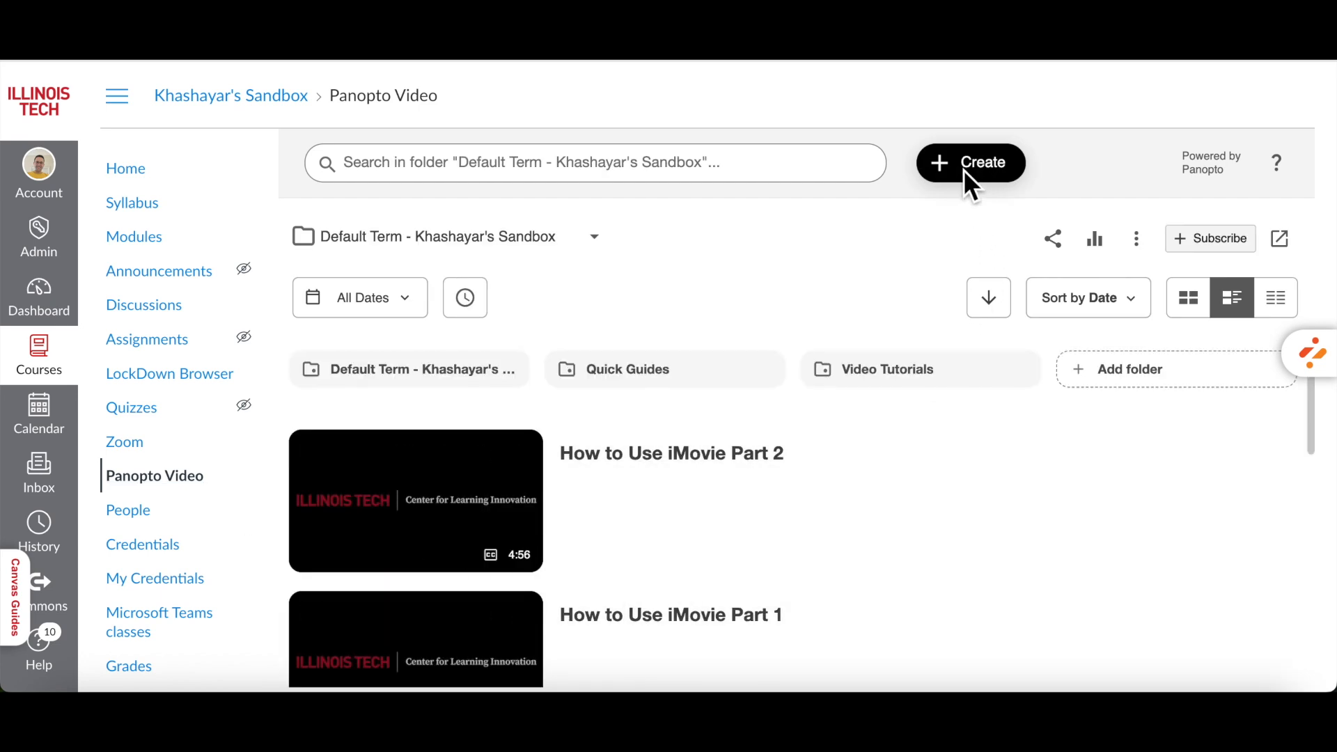
# - Open the video "How to Use iMovie Part 2" in the editor
pyautogui.click(964, 172)
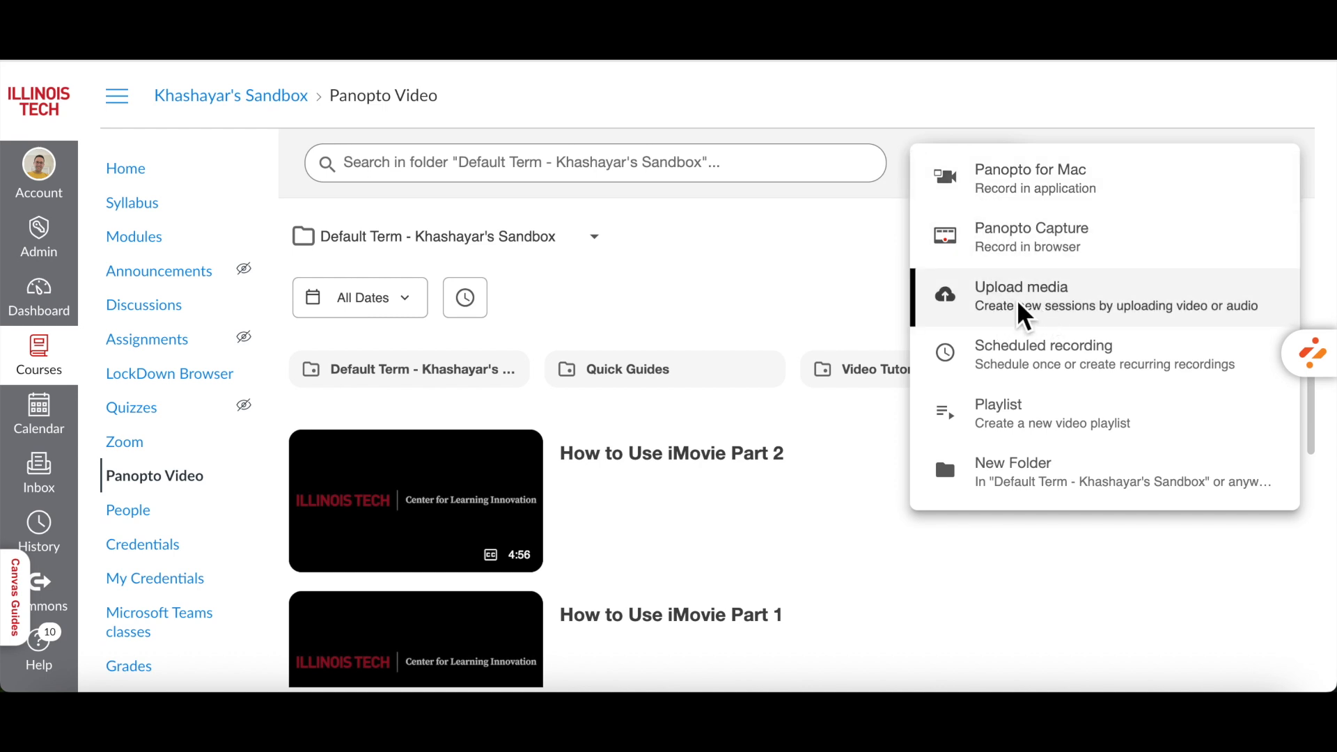
pyautogui.click(830, 257)
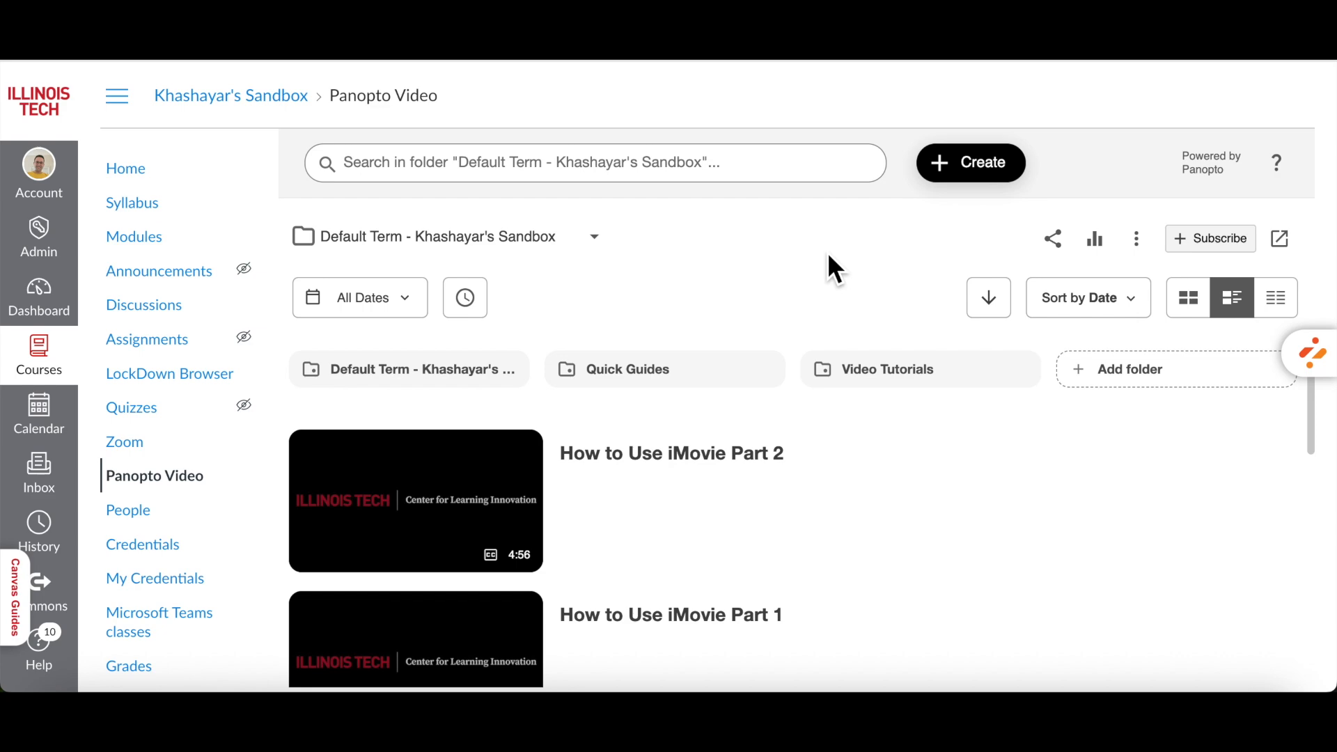
pyautogui.moveTo(487, 517)
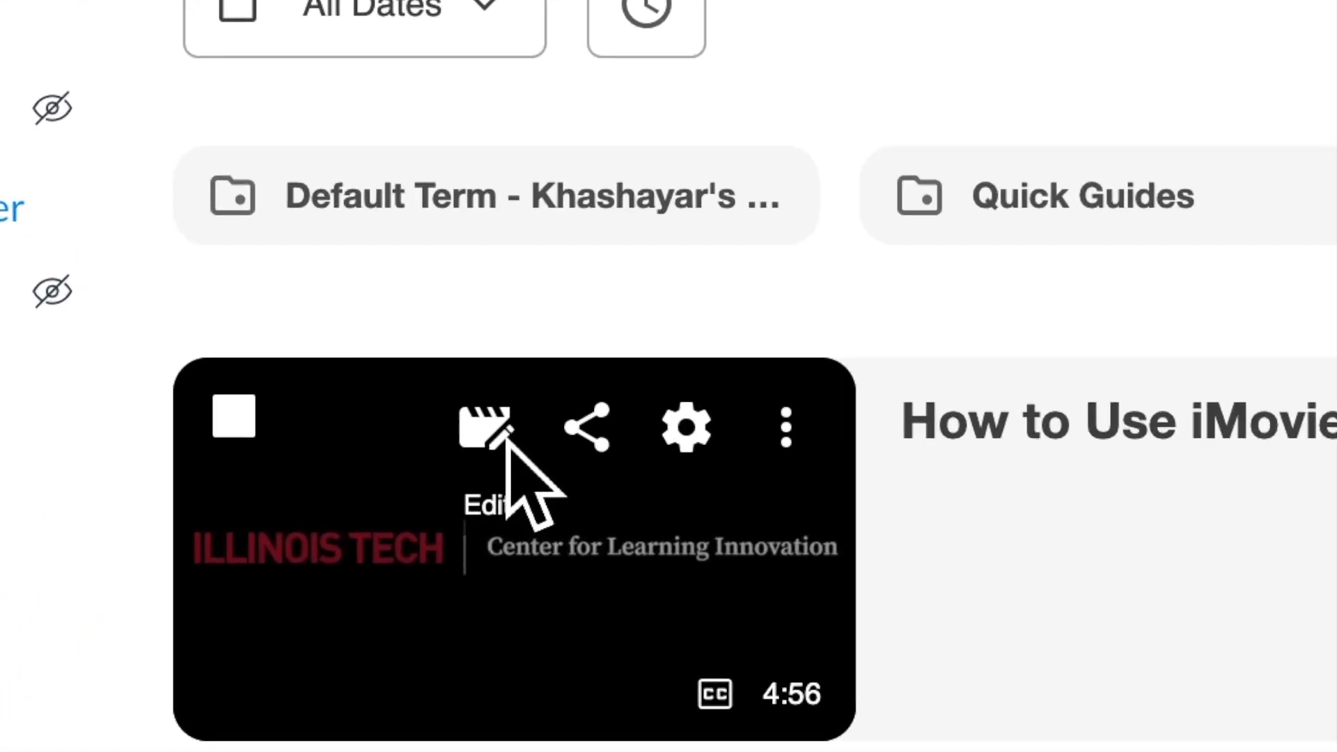
pyautogui.click(506, 445)
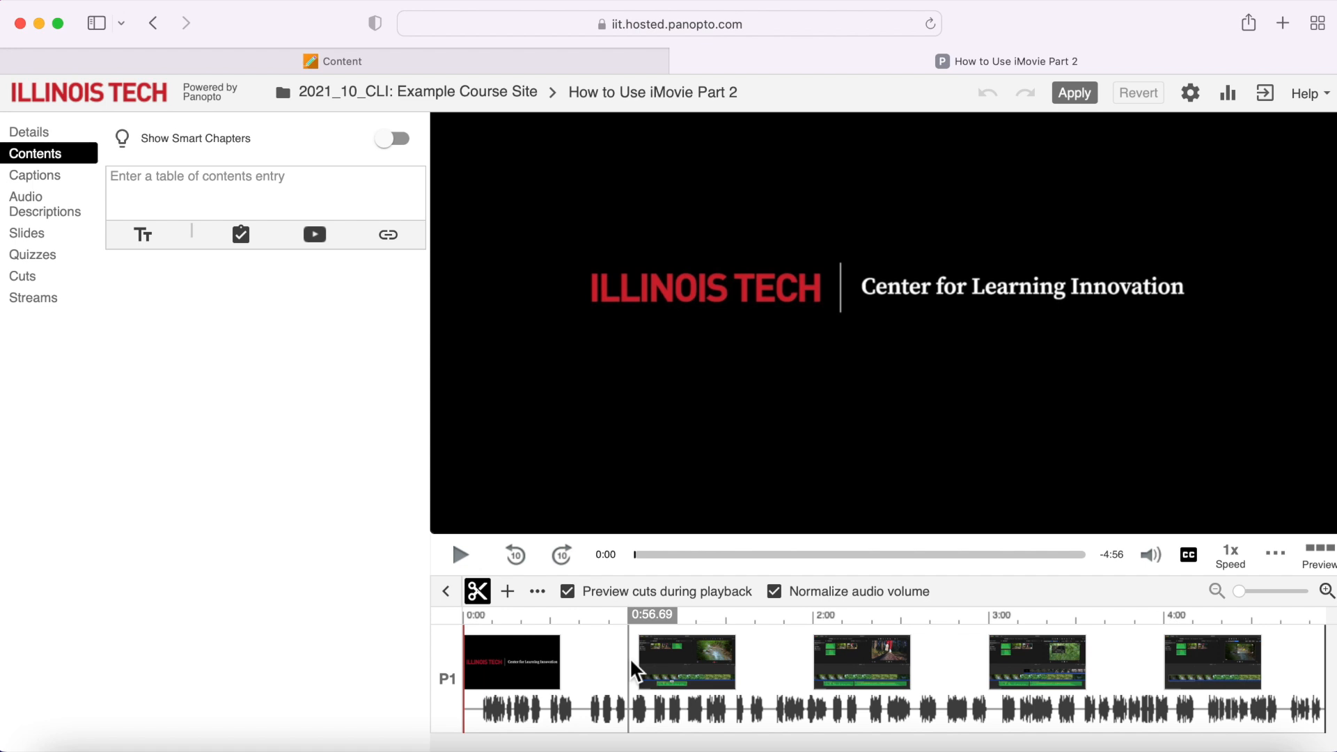
# - Cut the stretch of the video from about 0:57 to about 1:44 on the timeline
pyautogui.moveTo(631, 670); pyautogui.dragTo(766, 658)
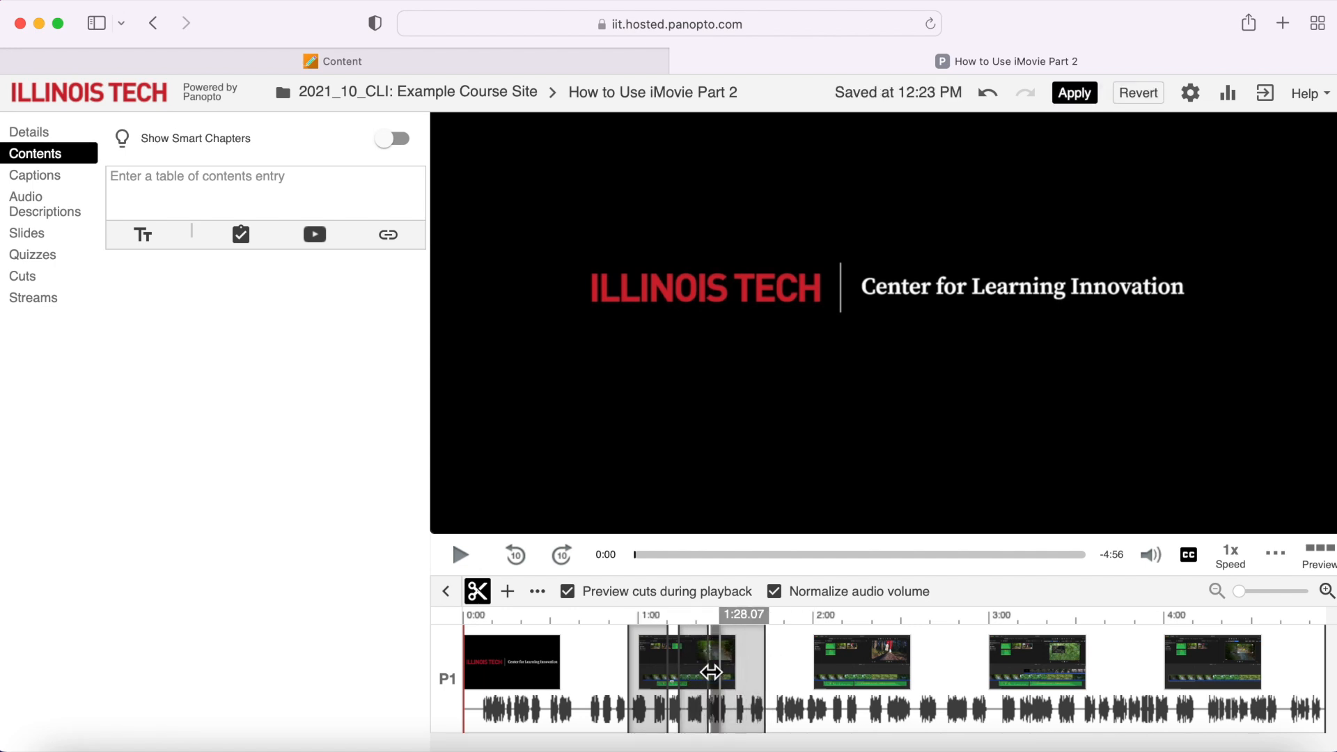
pyautogui.click(613, 672)
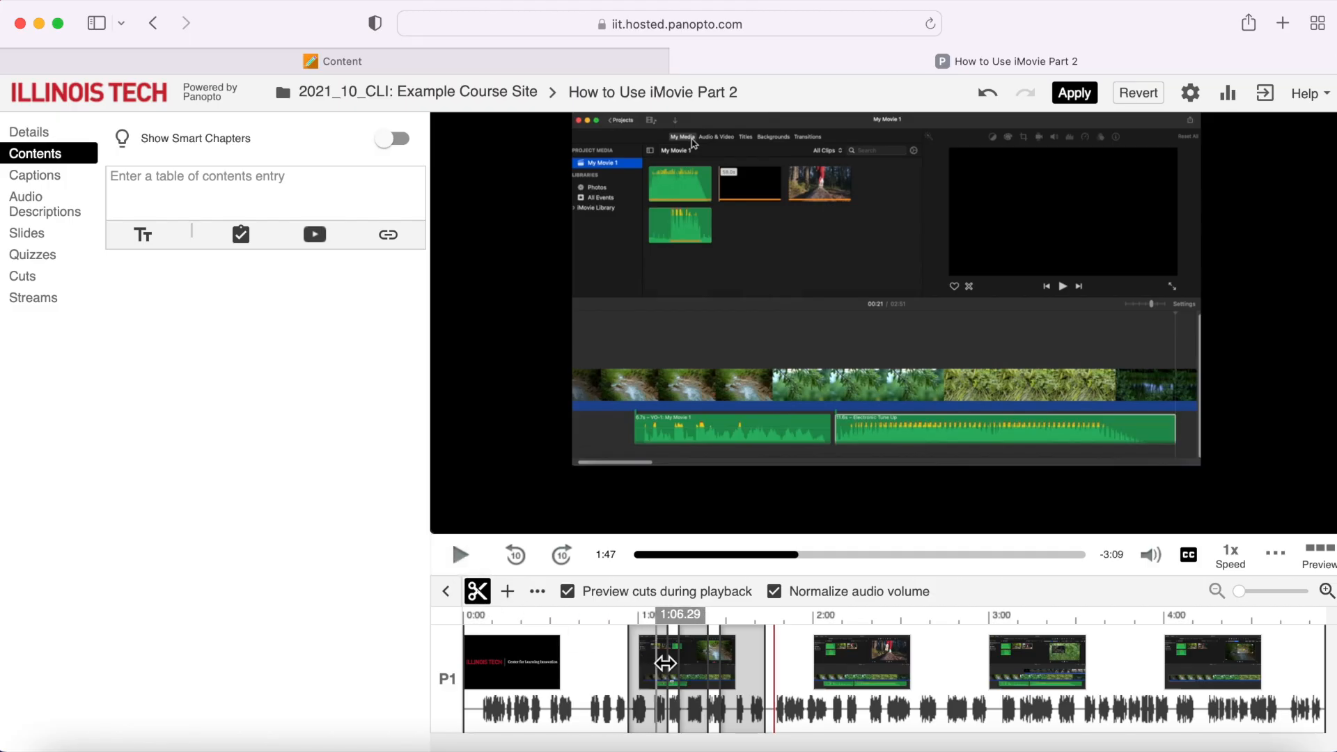
# - Restore all the cut portions of the timeline between about 0:57 and 1:44
pyautogui.moveTo(675, 666); pyautogui.dragTo(624, 670)
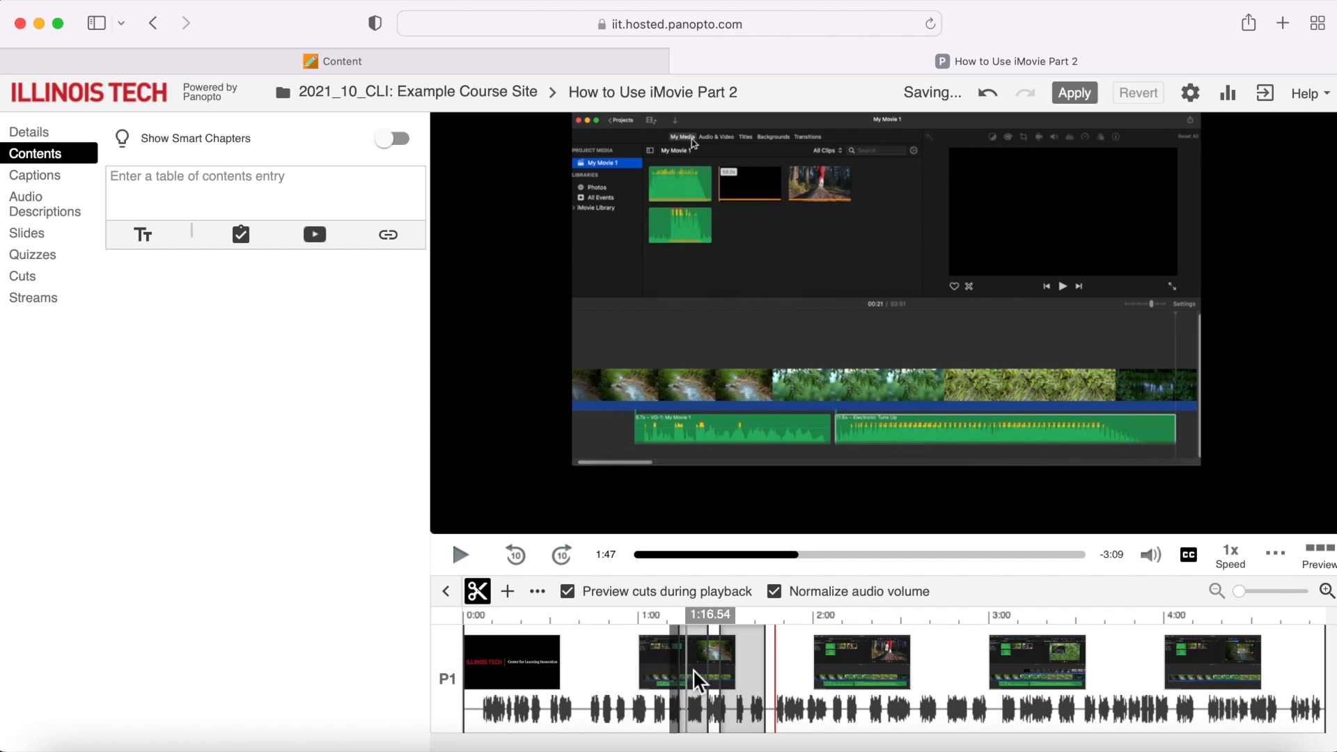
pyautogui.moveTo(713, 674); pyautogui.dragTo(670, 677)
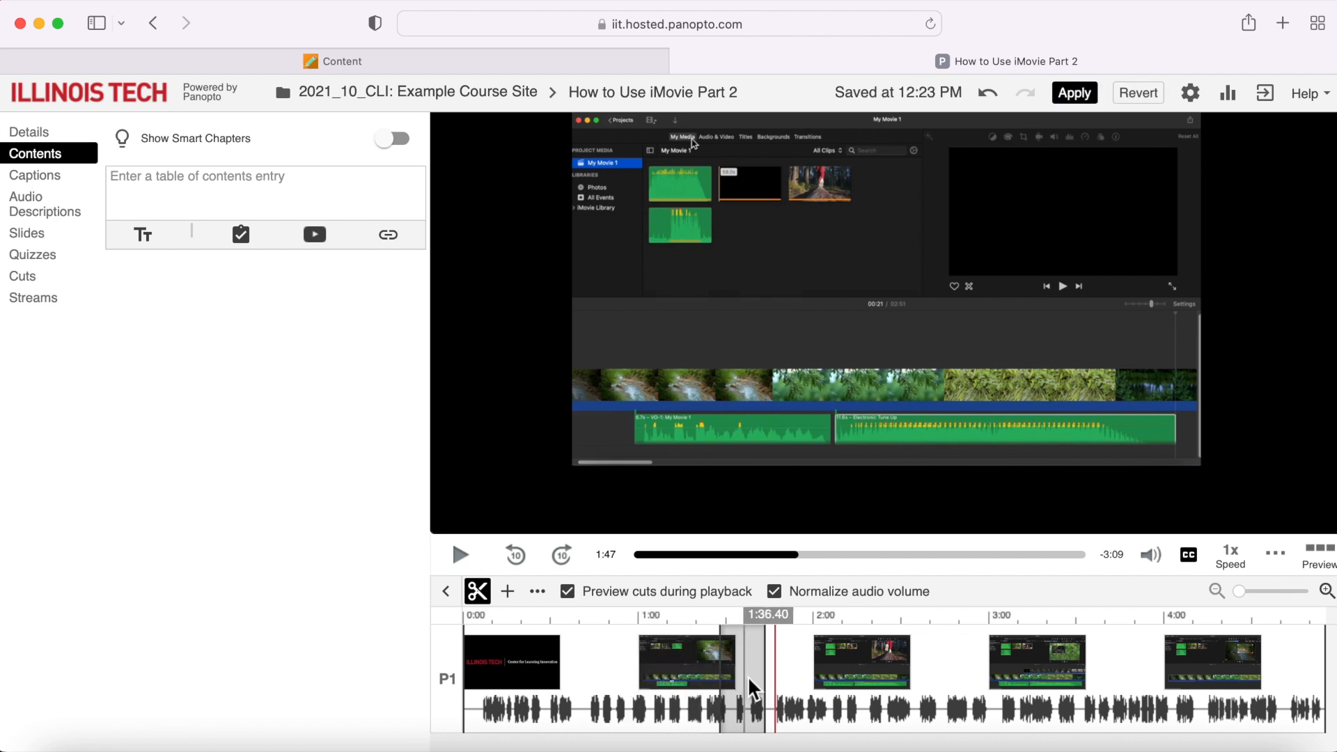
pyautogui.moveTo(761, 681); pyautogui.dragTo(704, 686)
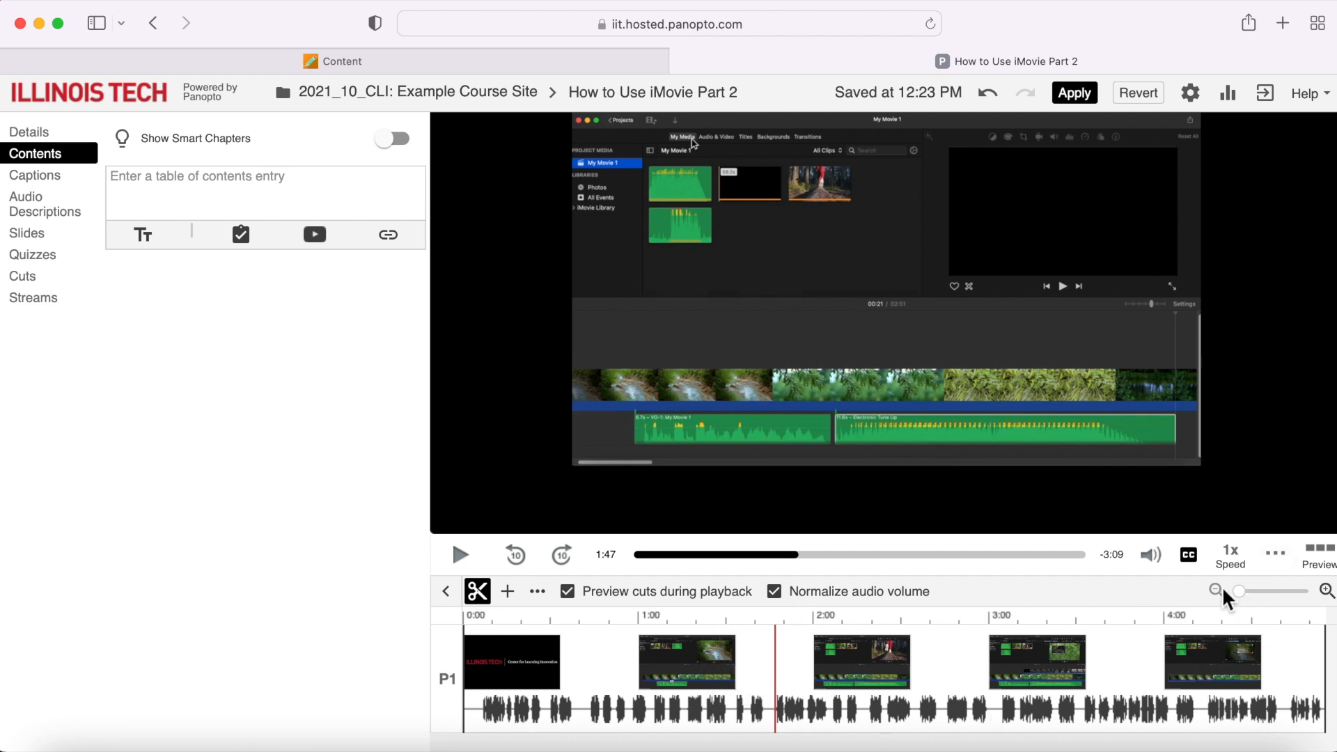
# - Enlarge the timeline scale and view the video's captions along with the options for importing captions
pyautogui.moveTo(1252, 610)
pyautogui.mouseDown()
pyautogui.moveTo(1289, 601)
pyautogui.moveTo(1277, 612)
pyautogui.mouseUp()
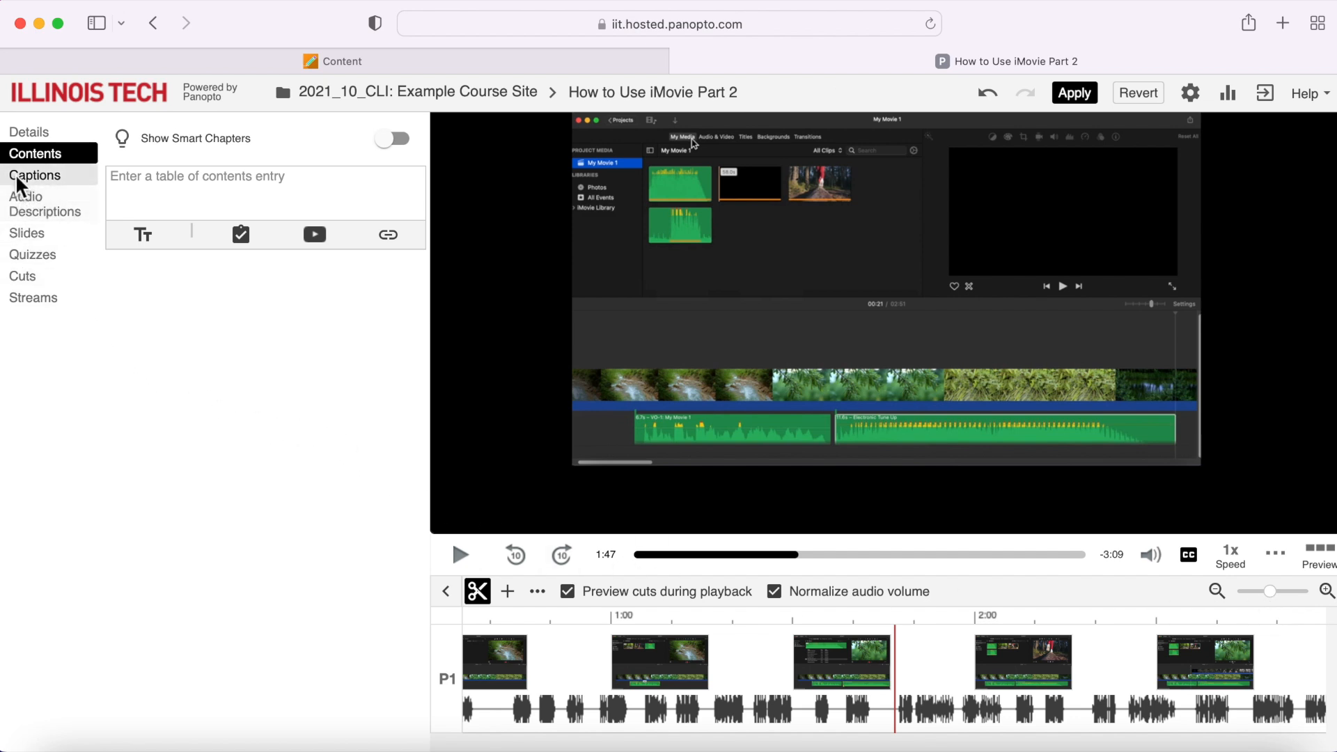
pyautogui.click(69, 182)
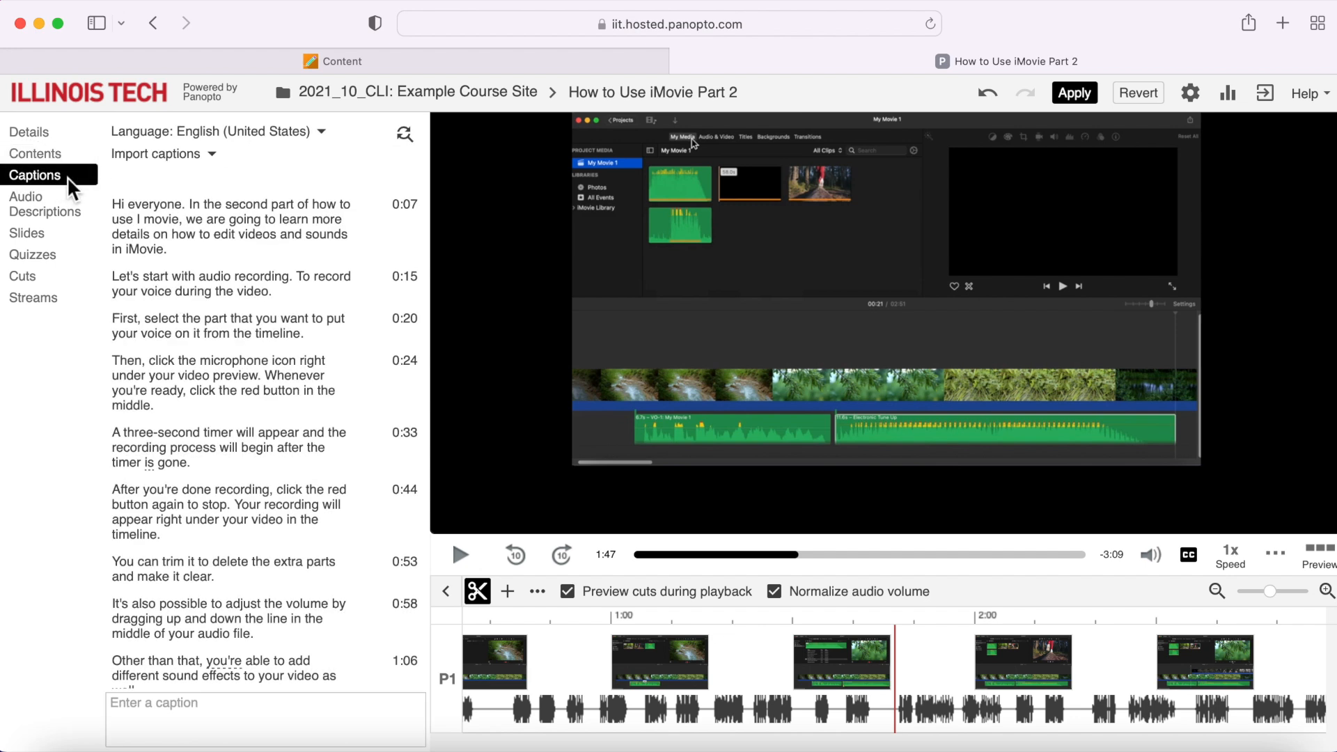
pyautogui.click(216, 157)
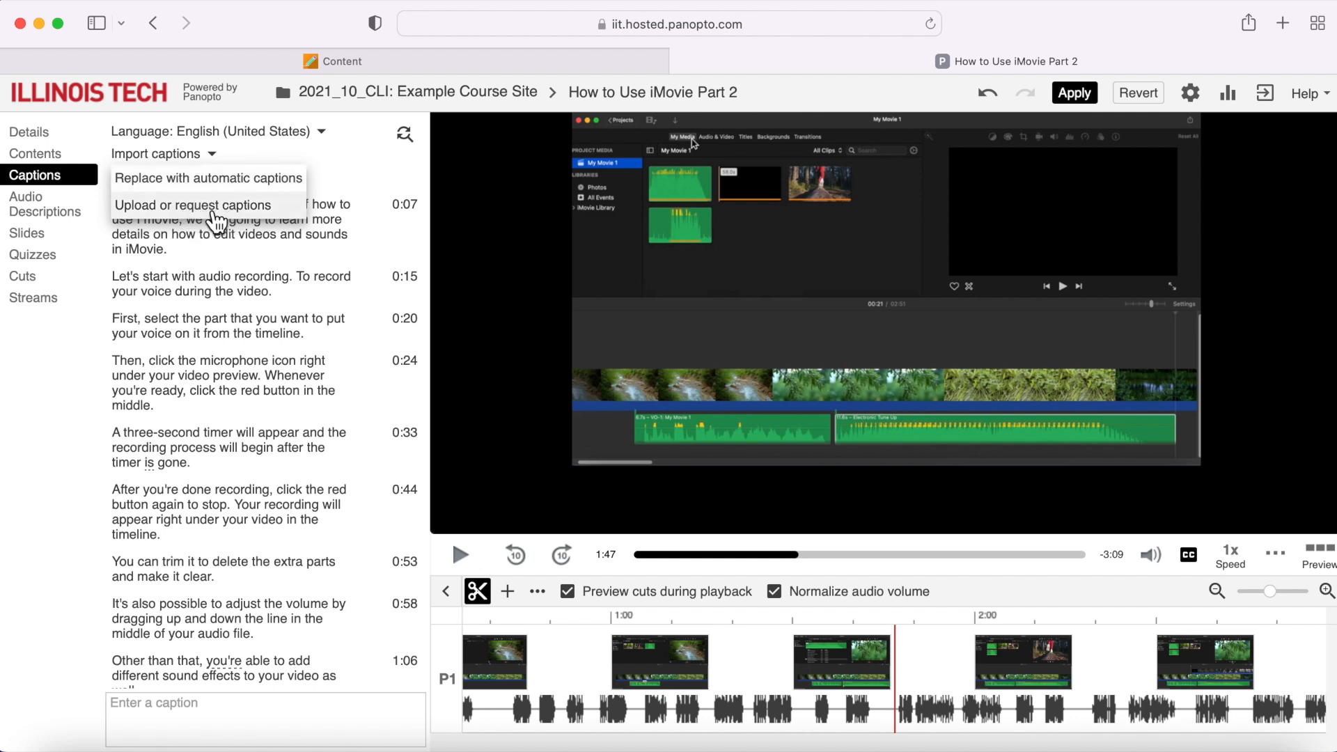
pyautogui.click(215, 154)
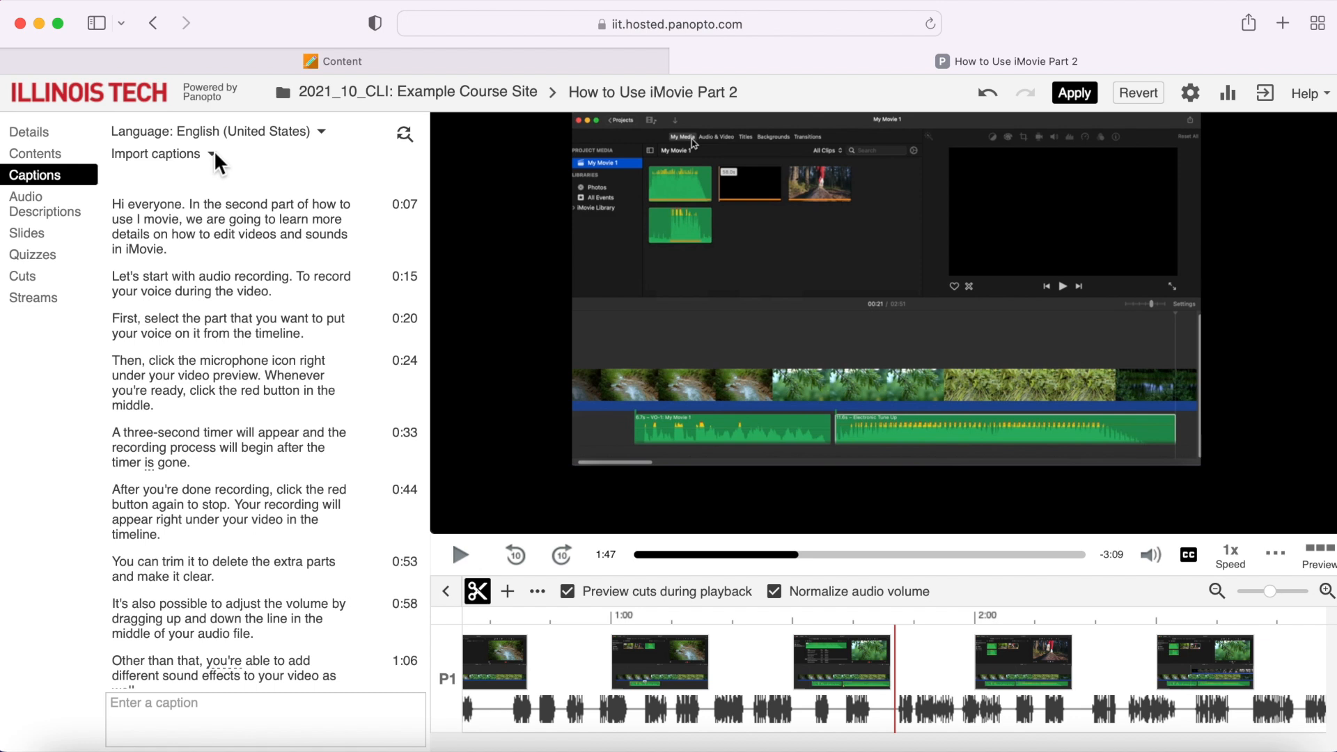
# - Edit the caption at 0:15 to read "Let's start with audio video. To record your voice during the video."
pyautogui.click(290, 283)
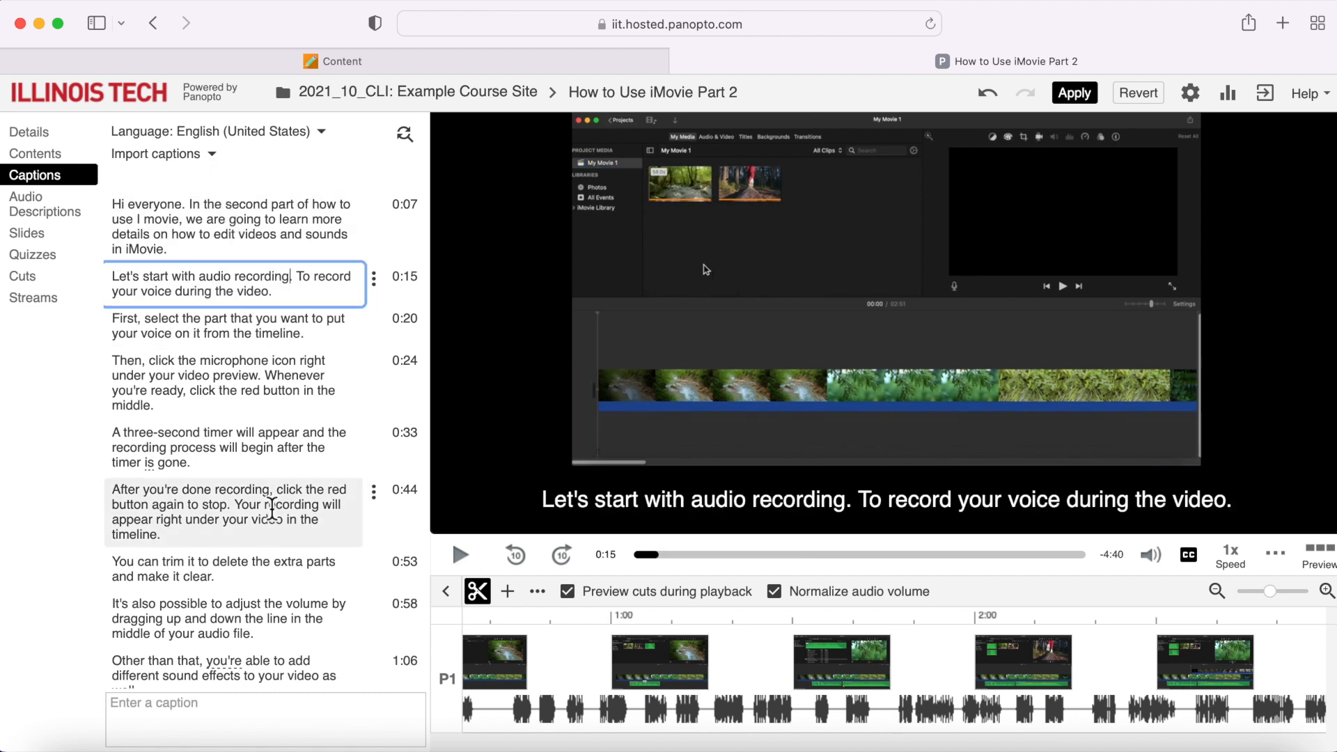
pyautogui.press('BackSpace')
pyautogui.press('BackSpace')
pyautogui.press('BackSpace')
pyautogui.press('BackSpace')
pyautogui.press('BackSpace')
pyautogui.press('BackSpace')
pyautogui.press('BackSpace')
pyautogui.press('BackSpace')
pyautogui.press('BackSpace')
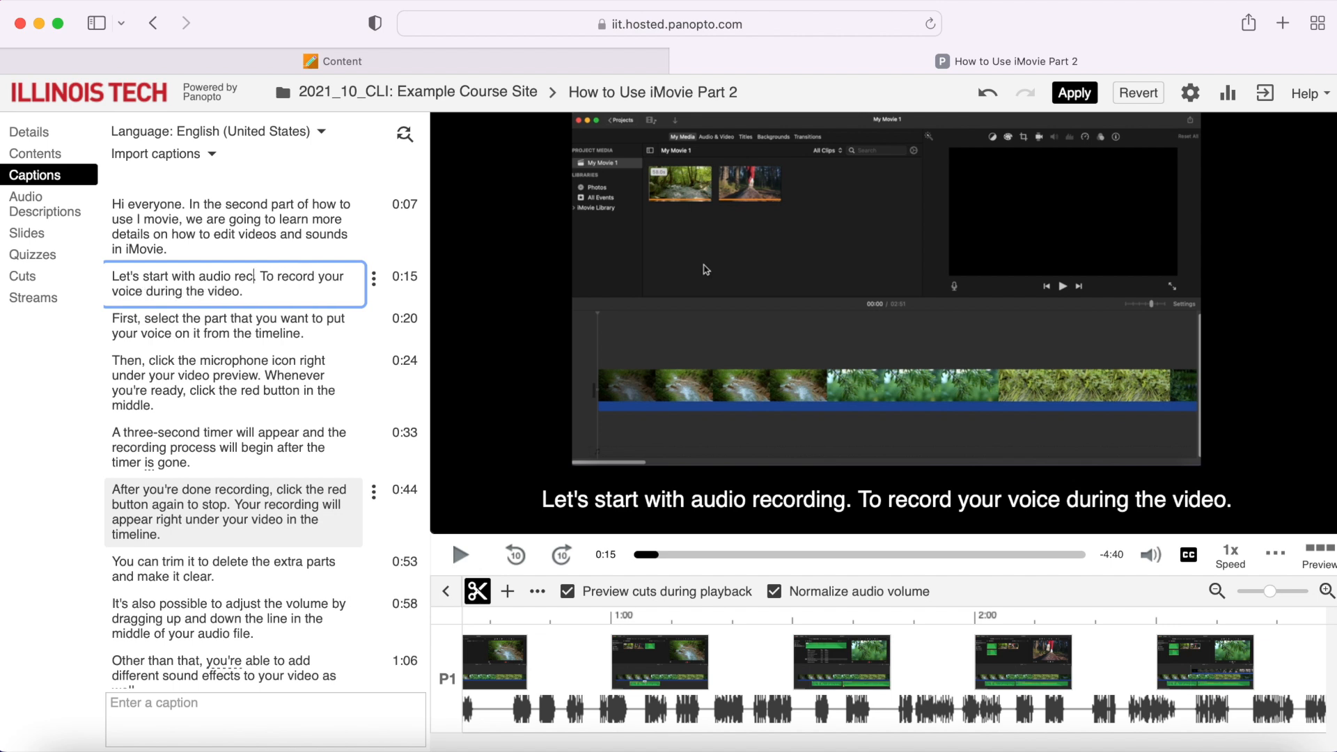
pyautogui.write('video')
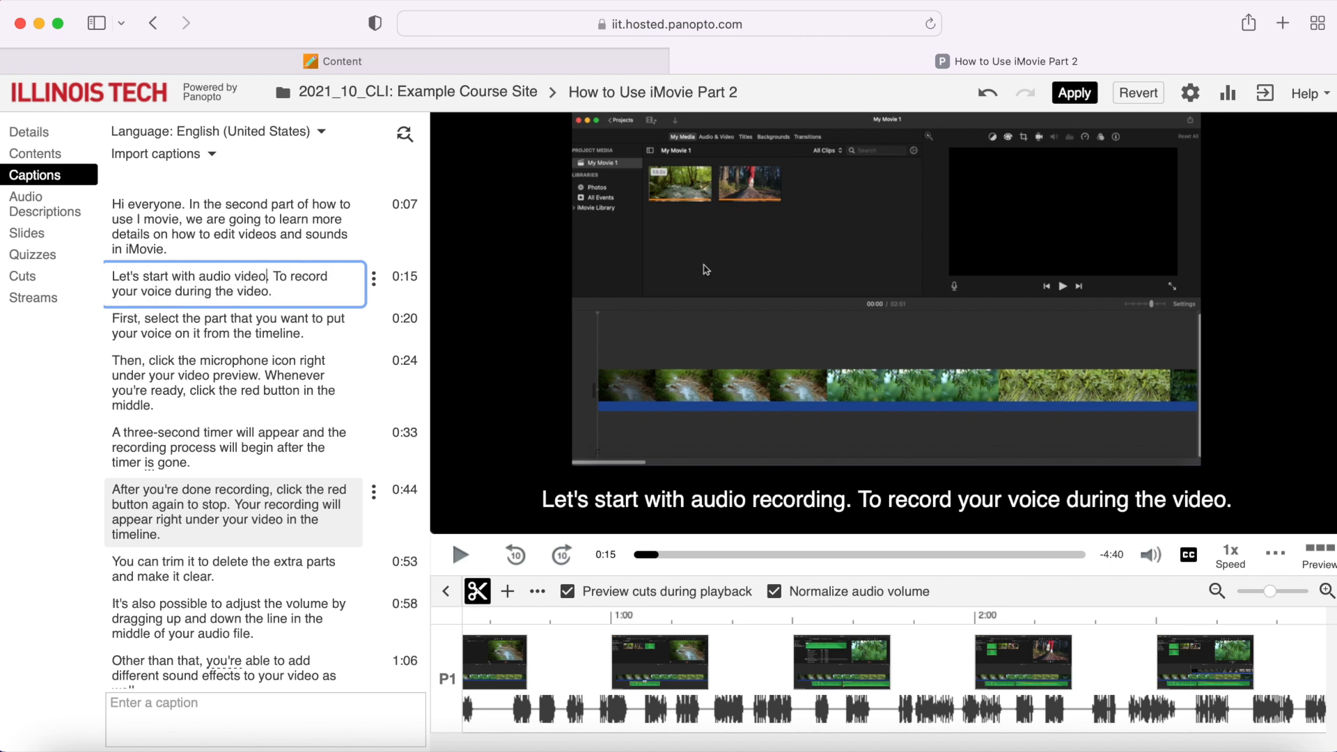
pyautogui.click(1080, 98)
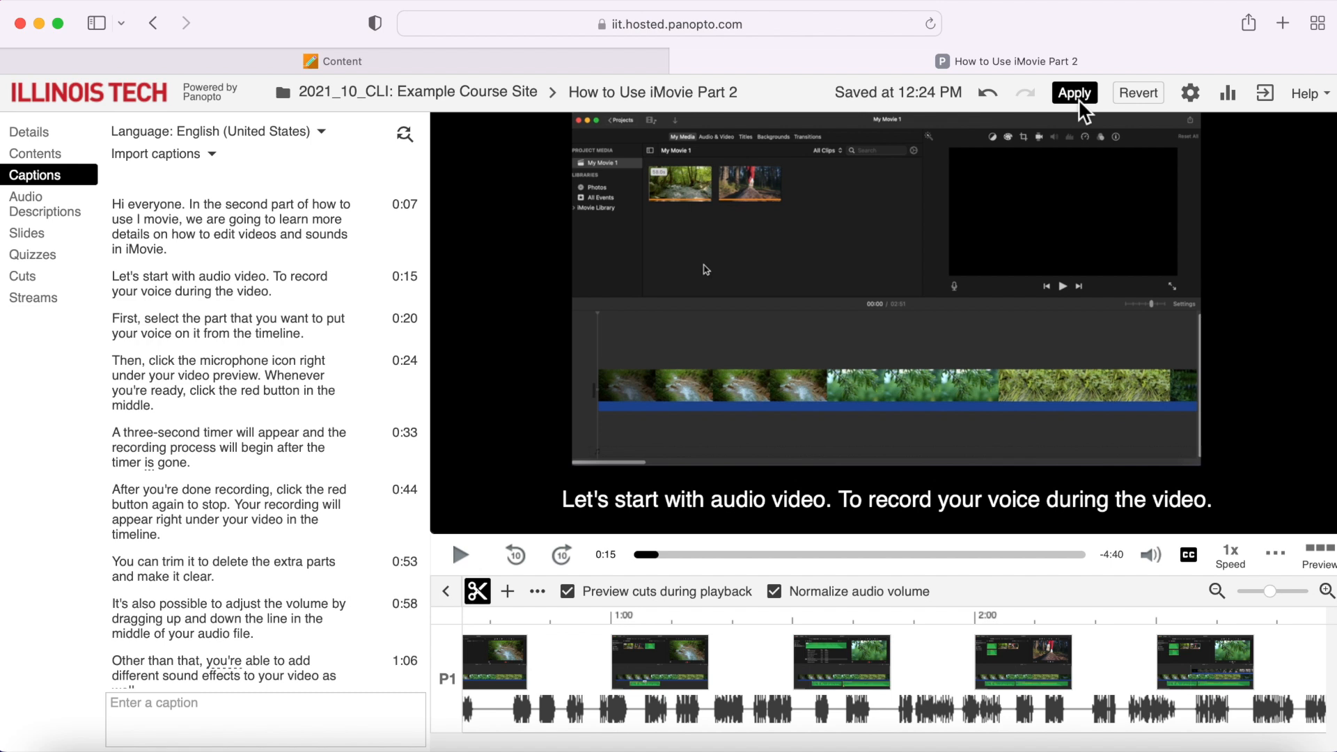
# - Revert the caption edit by discarding all unapplied changes to the video
pyautogui.click(1143, 94)
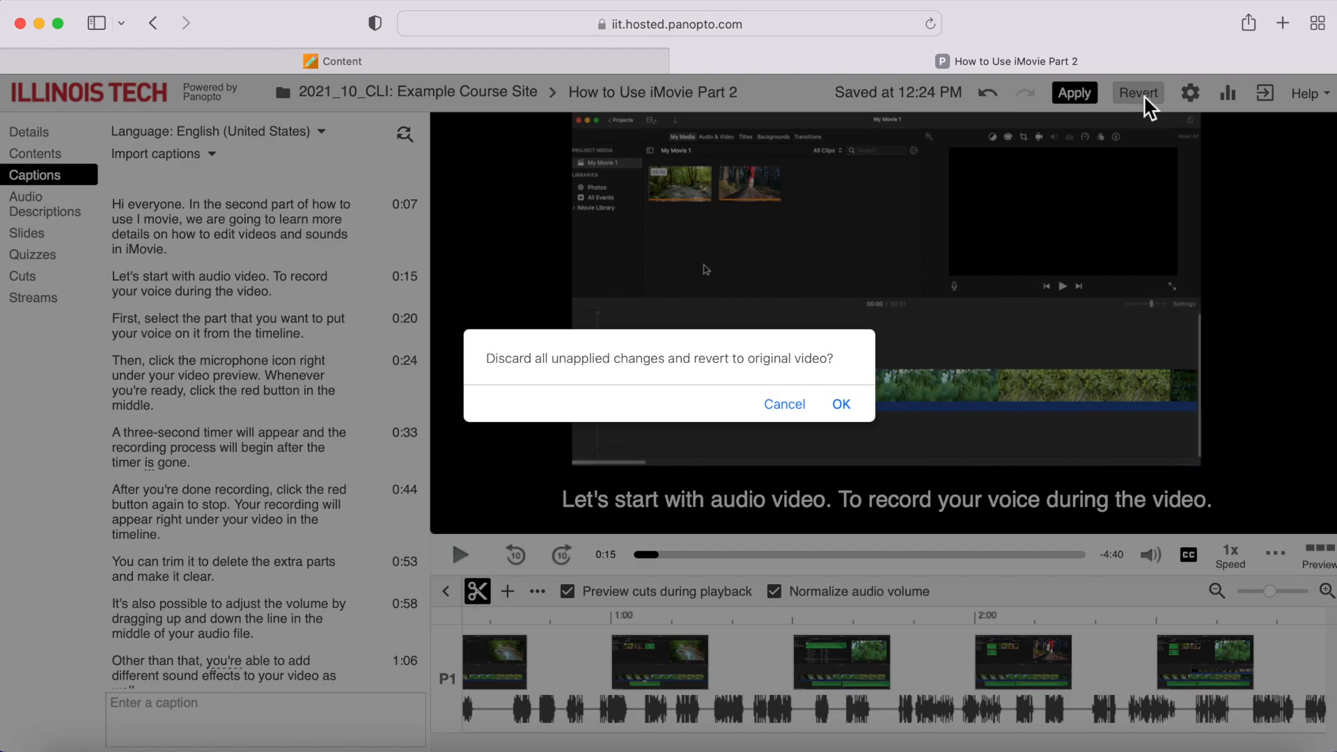
pyautogui.click(842, 405)
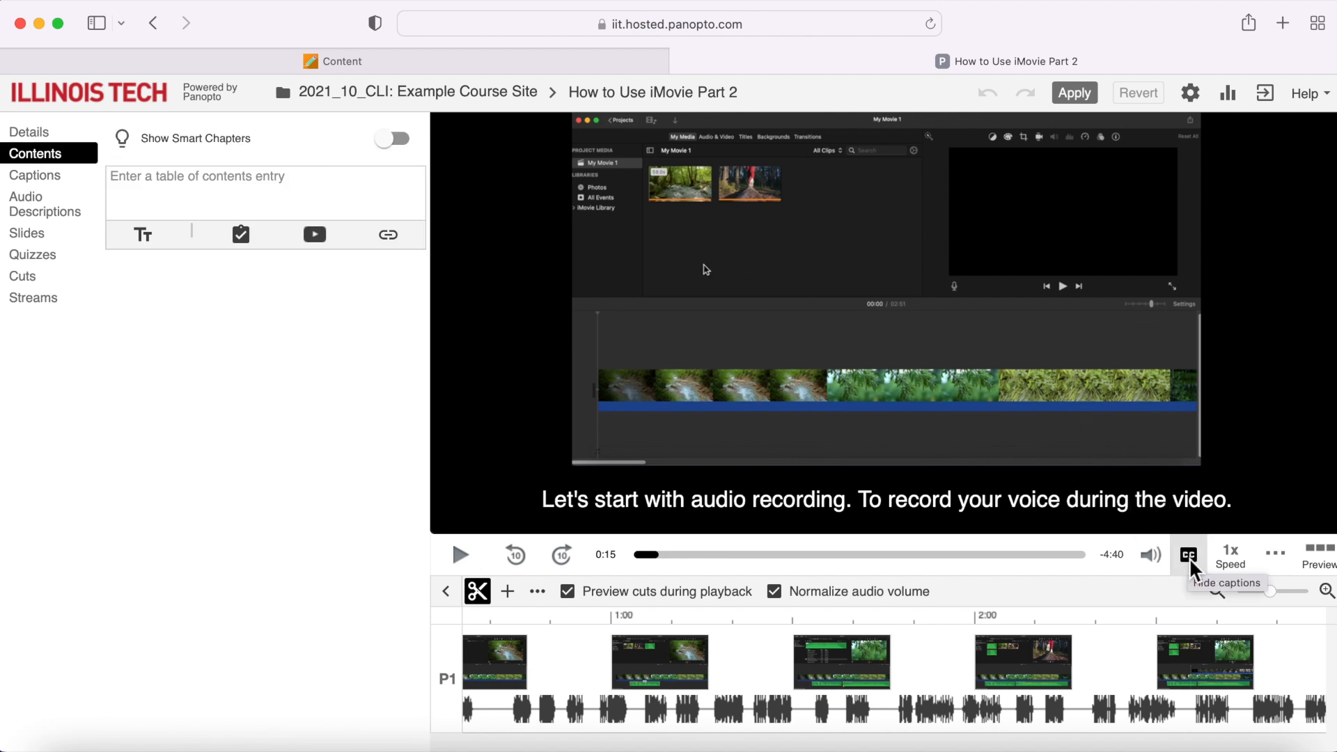
# - View the play speed choices, and try another caption color and the larger caption size before restoring the original settings
pyautogui.click(1239, 564)
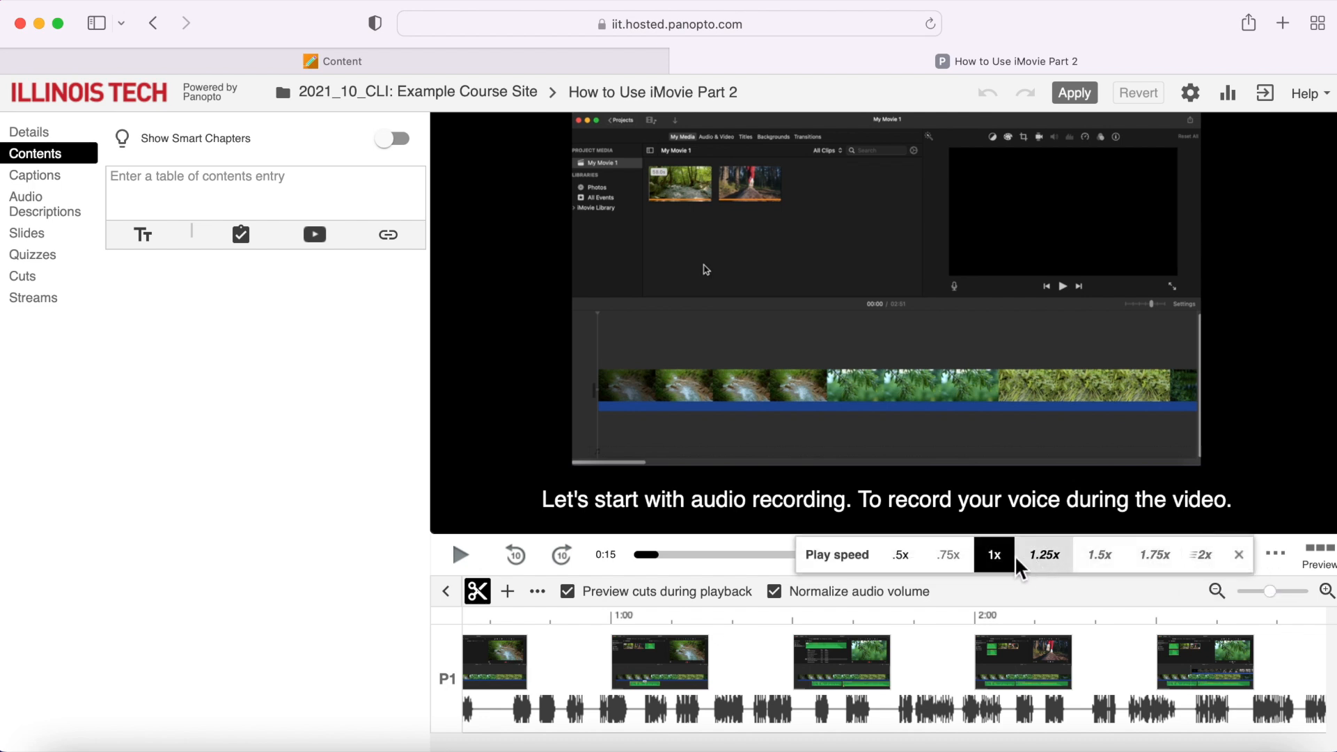
pyautogui.click(1239, 557)
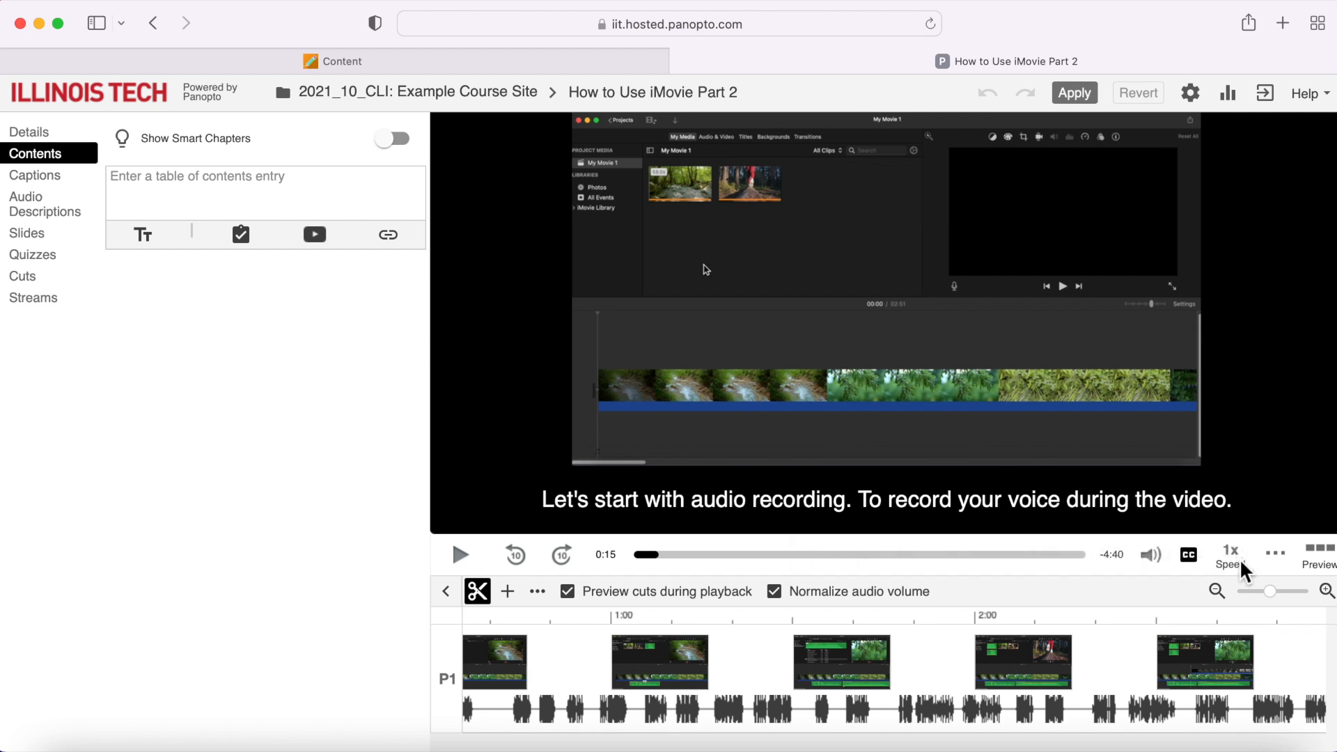
pyautogui.click(1278, 570)
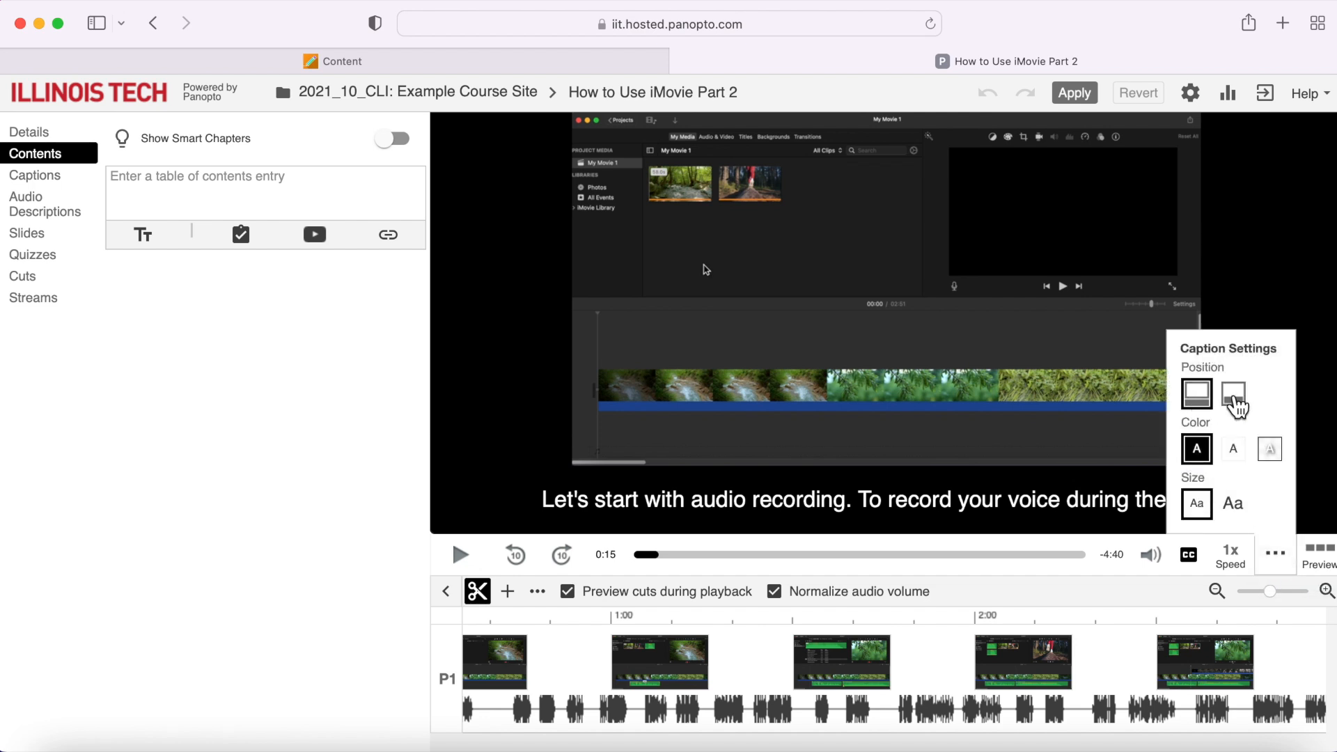
pyautogui.click(1269, 451)
pyautogui.click(1200, 454)
pyautogui.click(1222, 513)
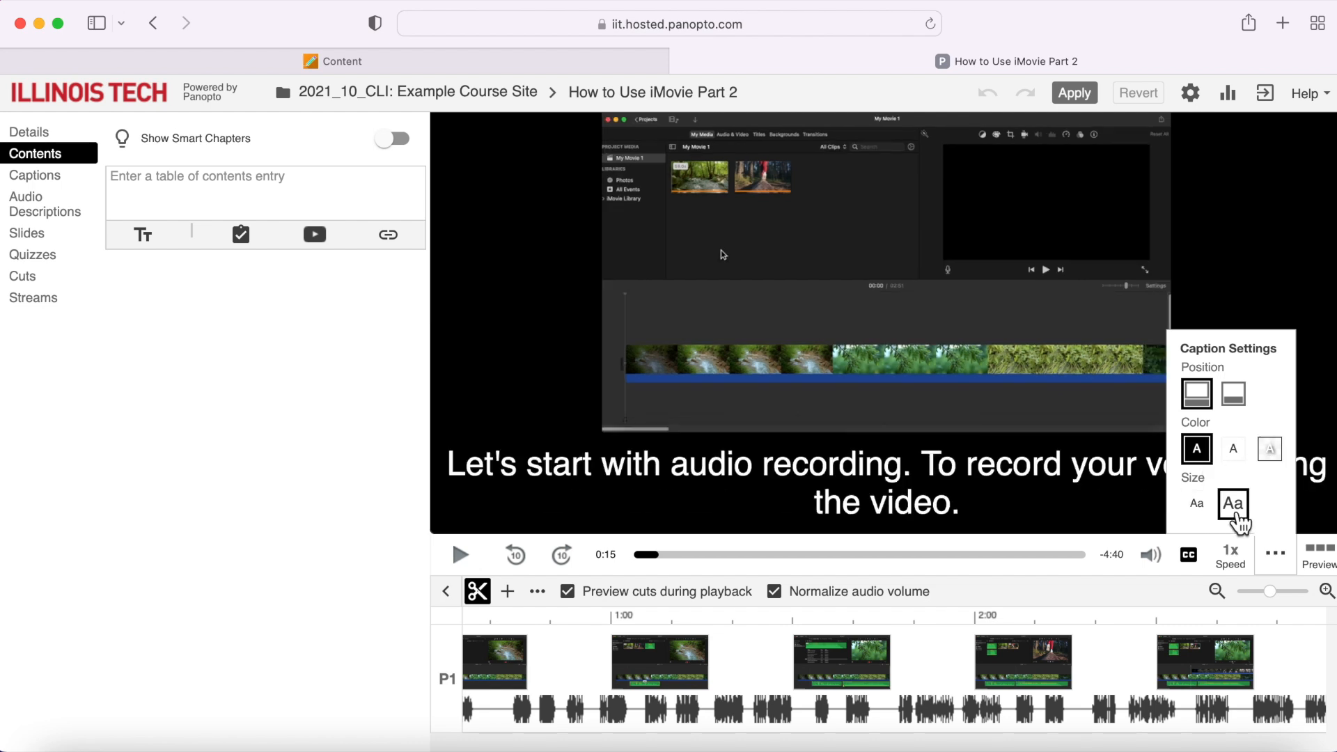
pyautogui.click(1212, 514)
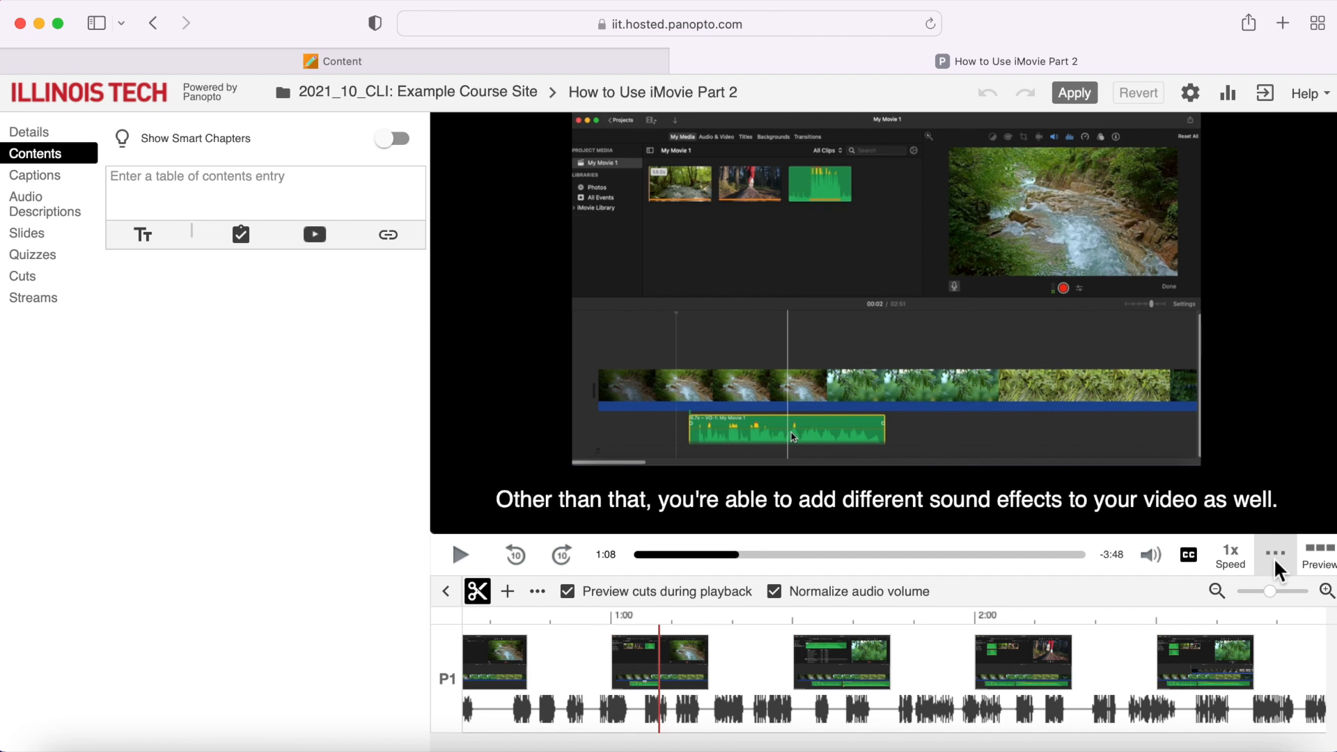
# - Insert the video "My Video 2" as a clip at 1:35 on the timeline
pyautogui.click(827, 665)
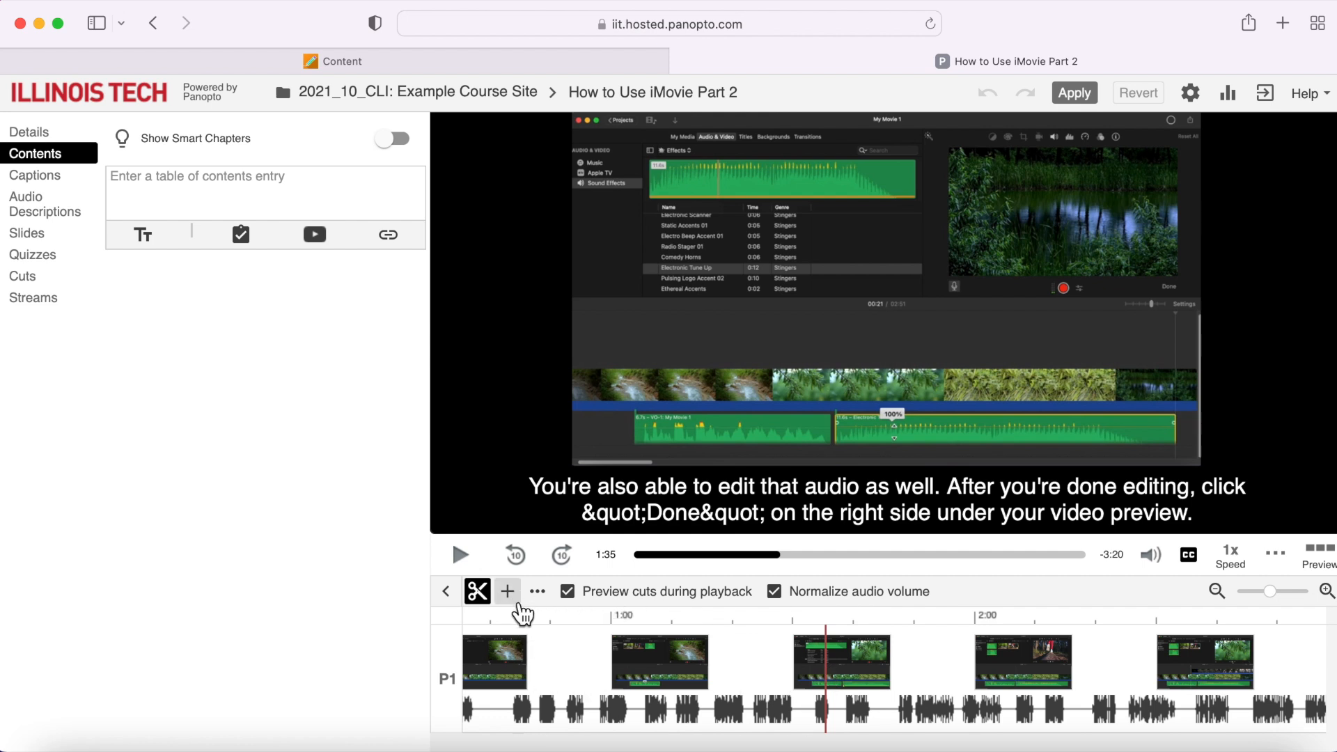
pyautogui.click(516, 601)
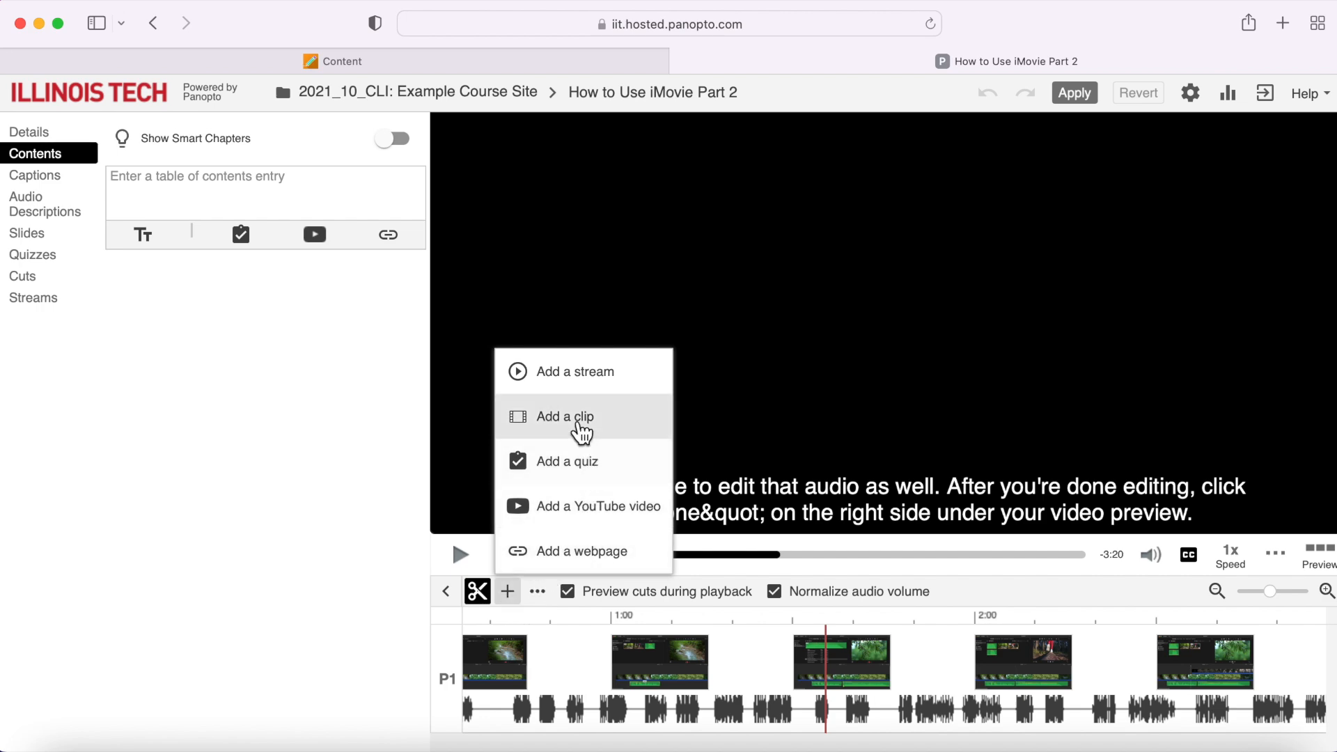
pyautogui.click(572, 432)
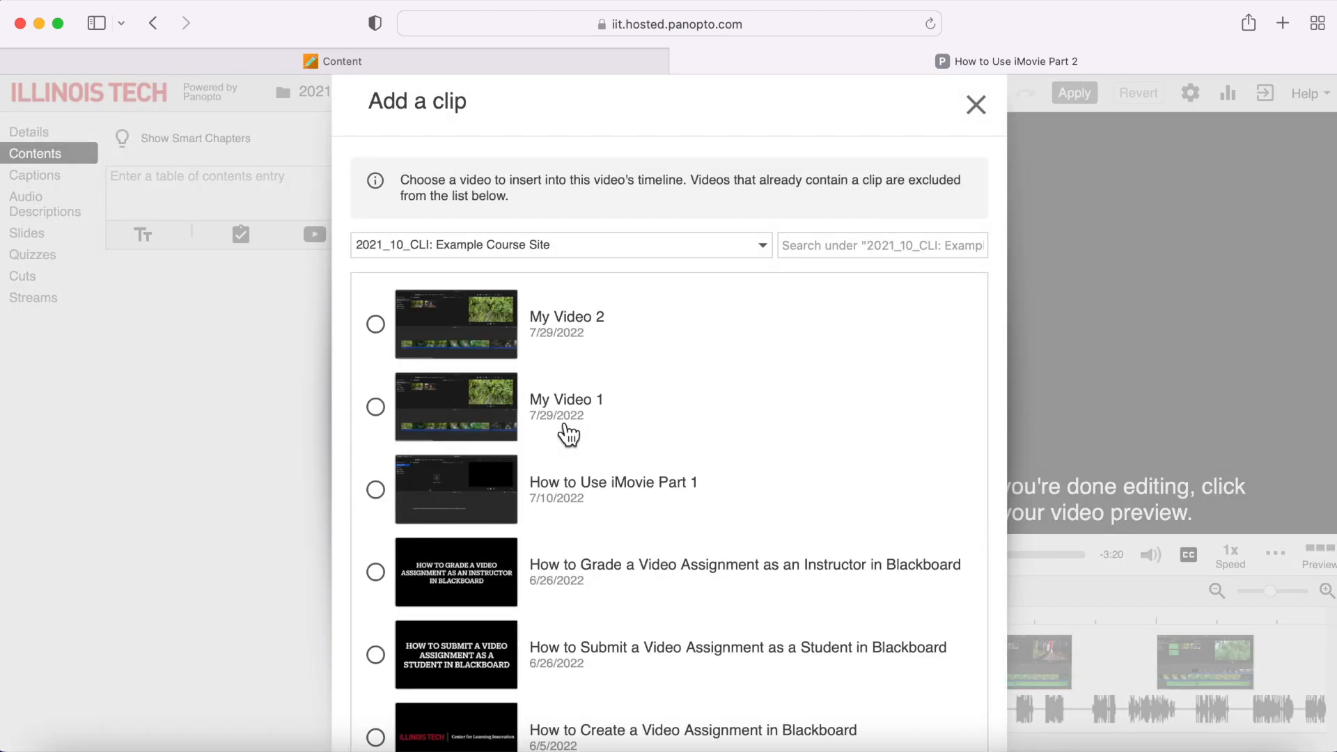
pyautogui.click(377, 324)
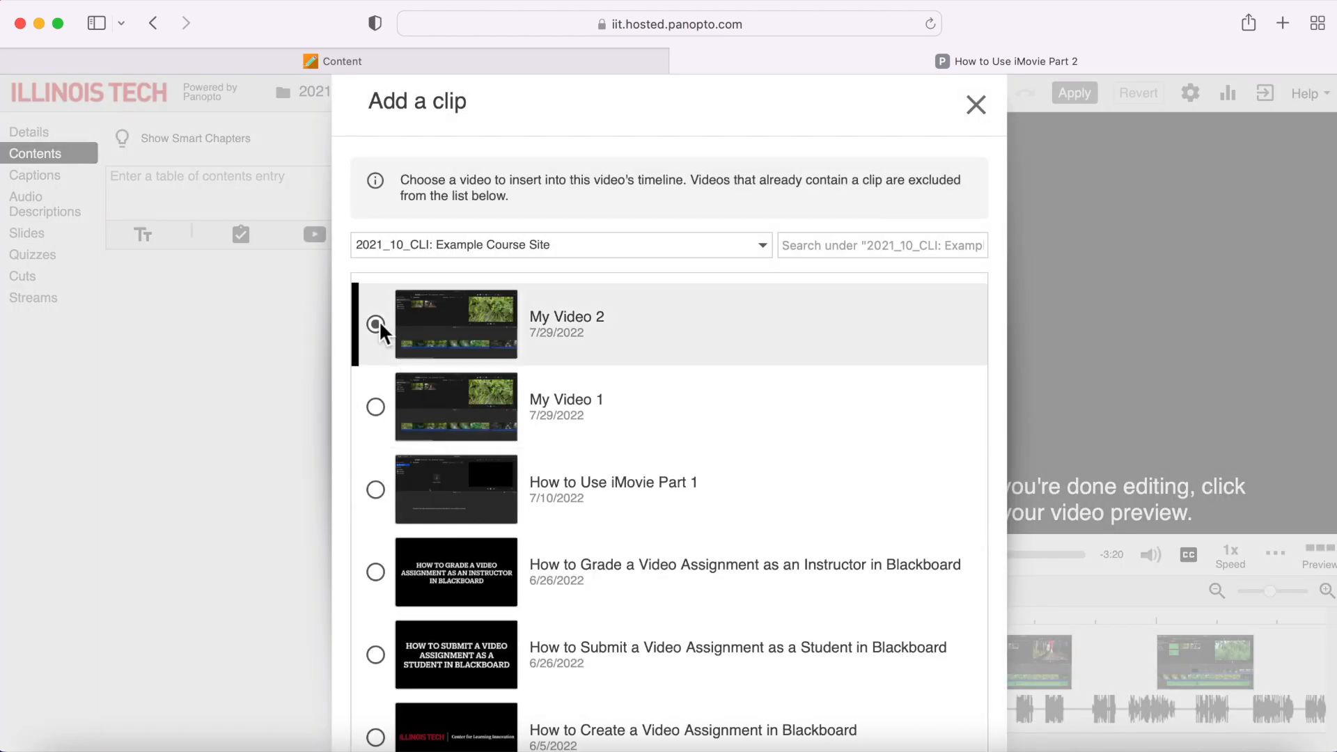
pyautogui.scroll(-15, 379, 320)
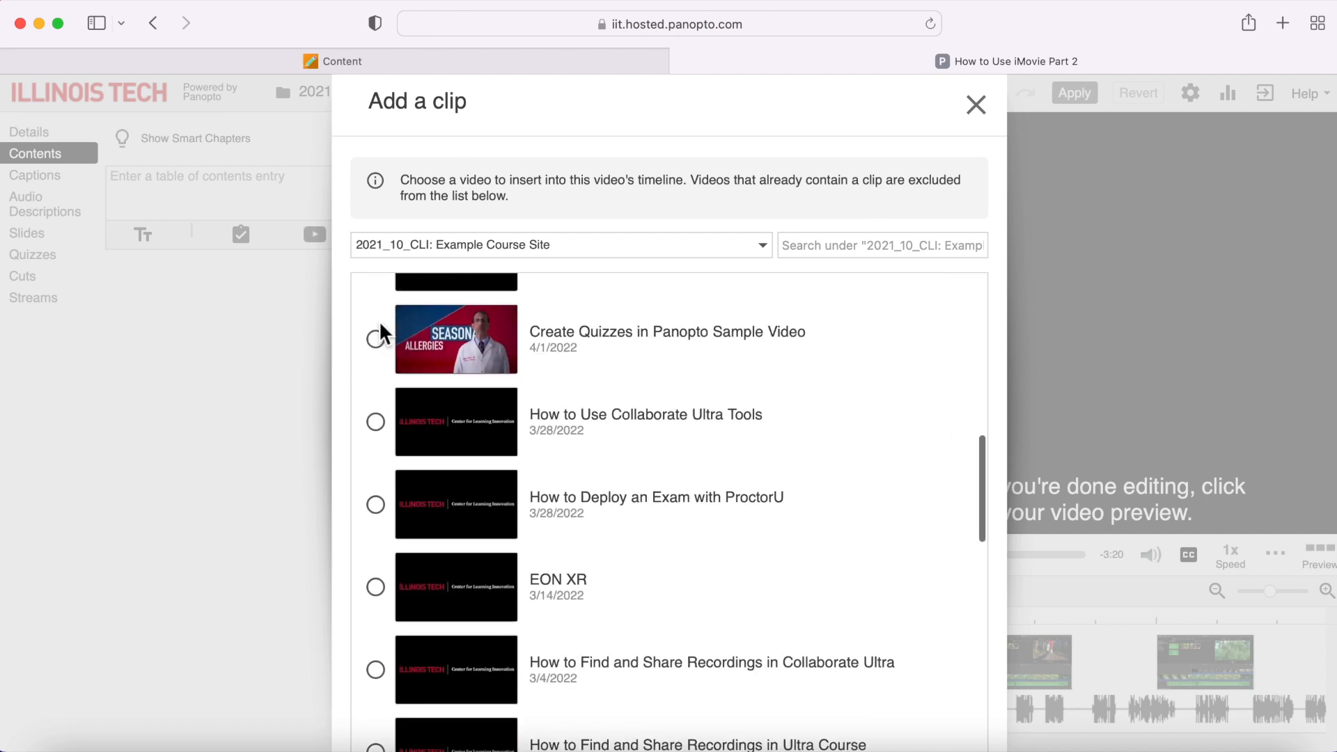
pyautogui.scroll(-3, 379, 320)
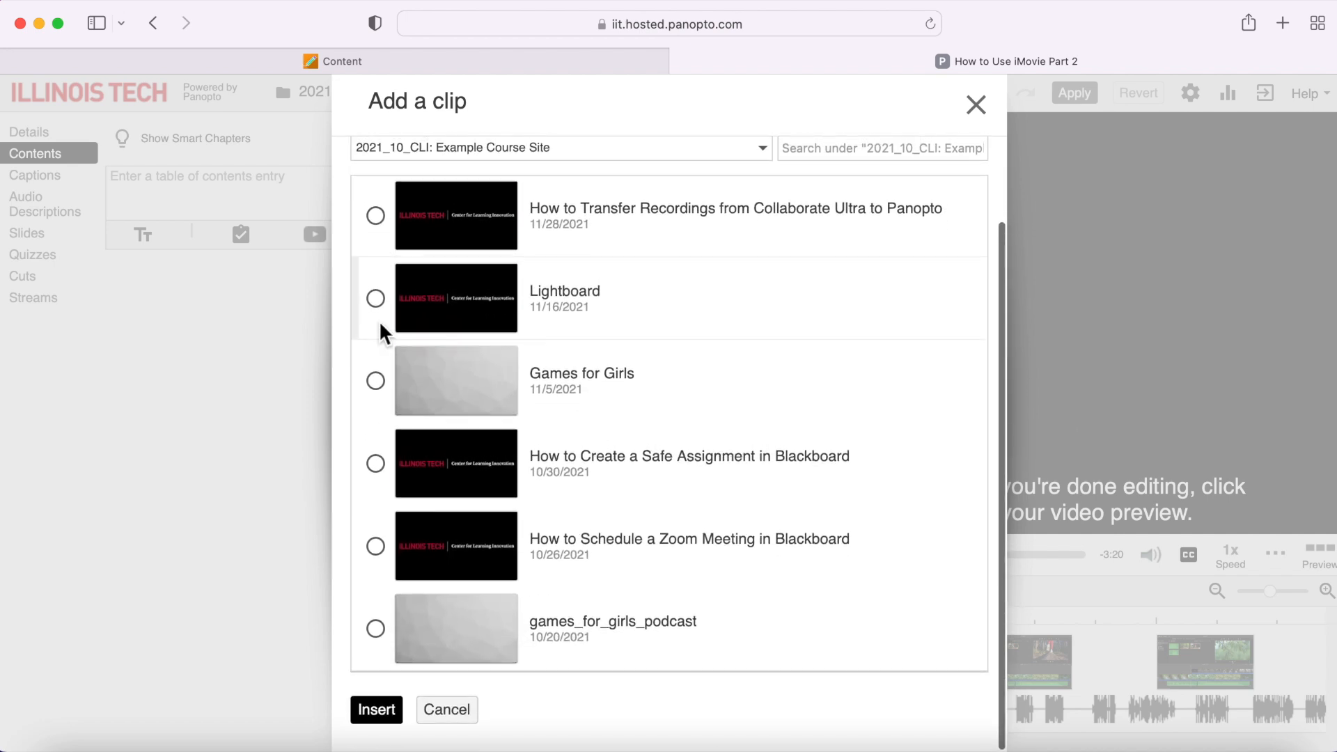
pyautogui.click(376, 710)
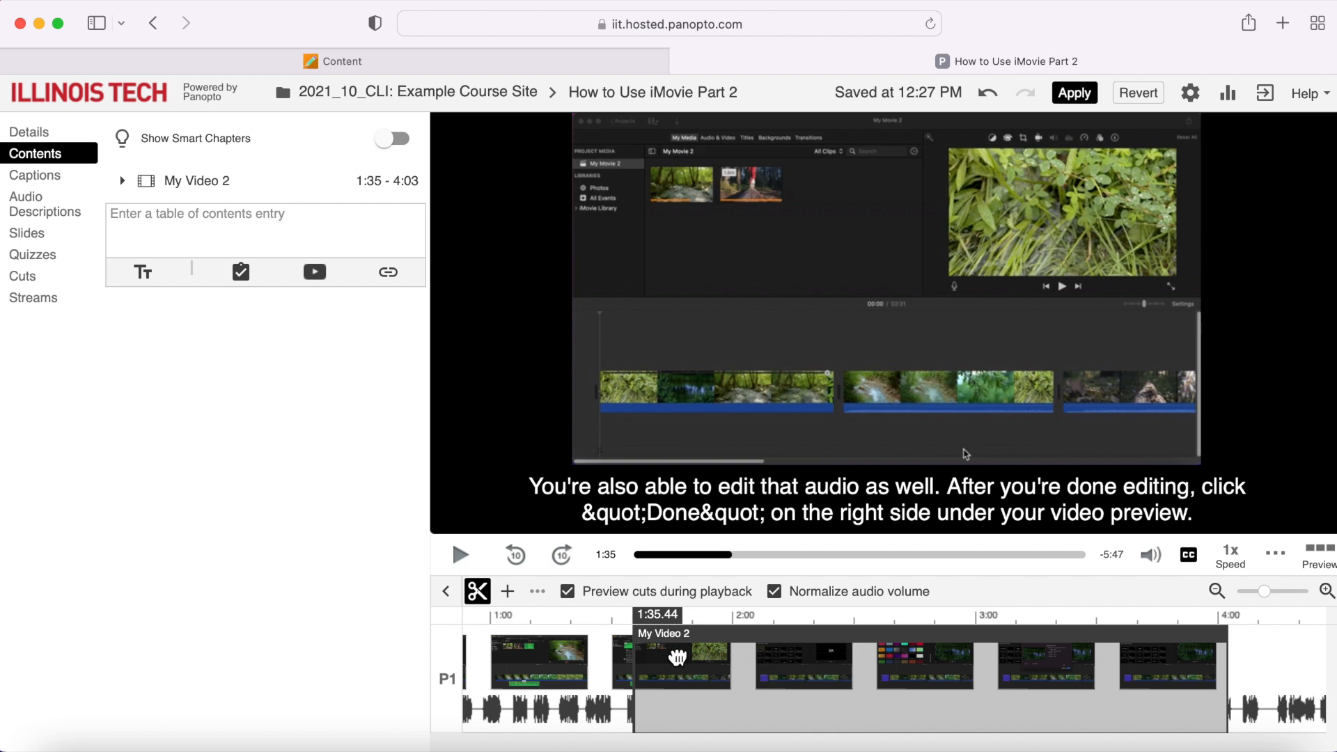
# - Move the "My Video 2" clip on the timeline so that it starts at 1:05
pyautogui.moveTo(533, 660); pyautogui.dragTo(521, 656)
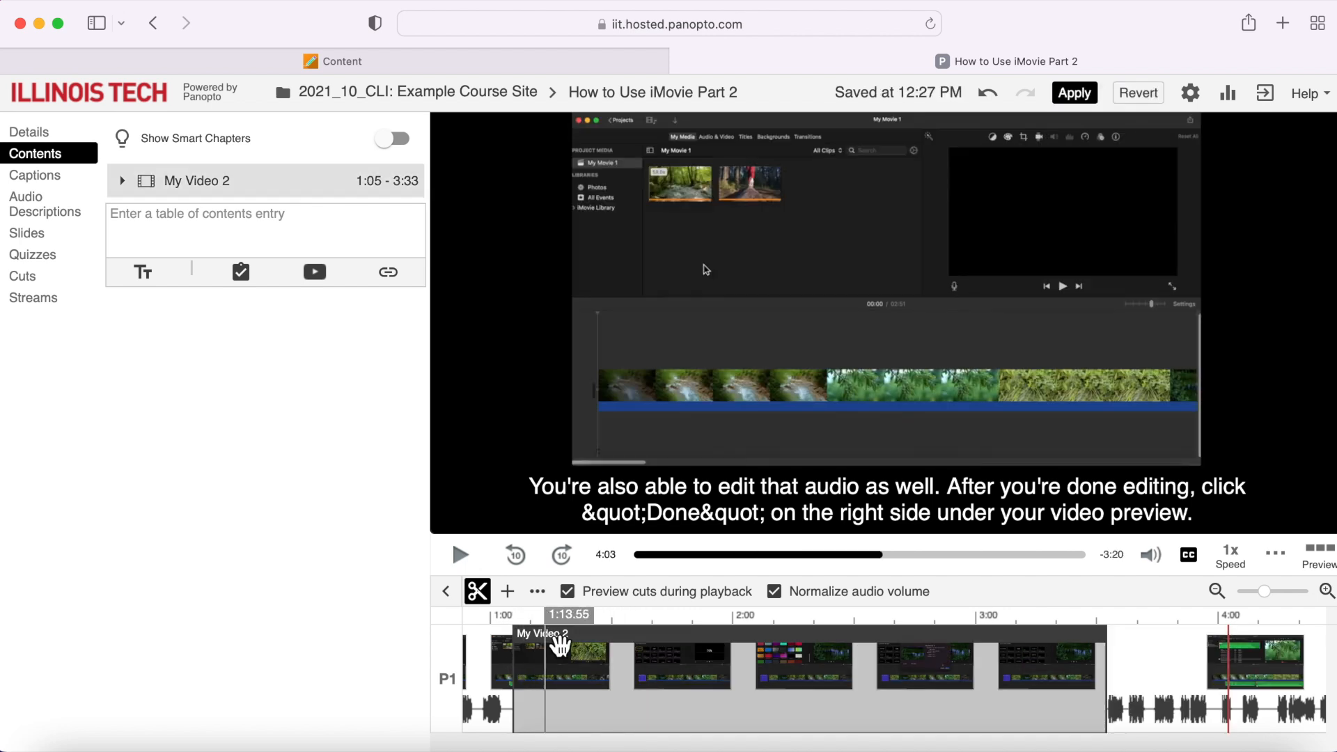
pyautogui.moveTo(602, 643); pyautogui.dragTo(891, 644)
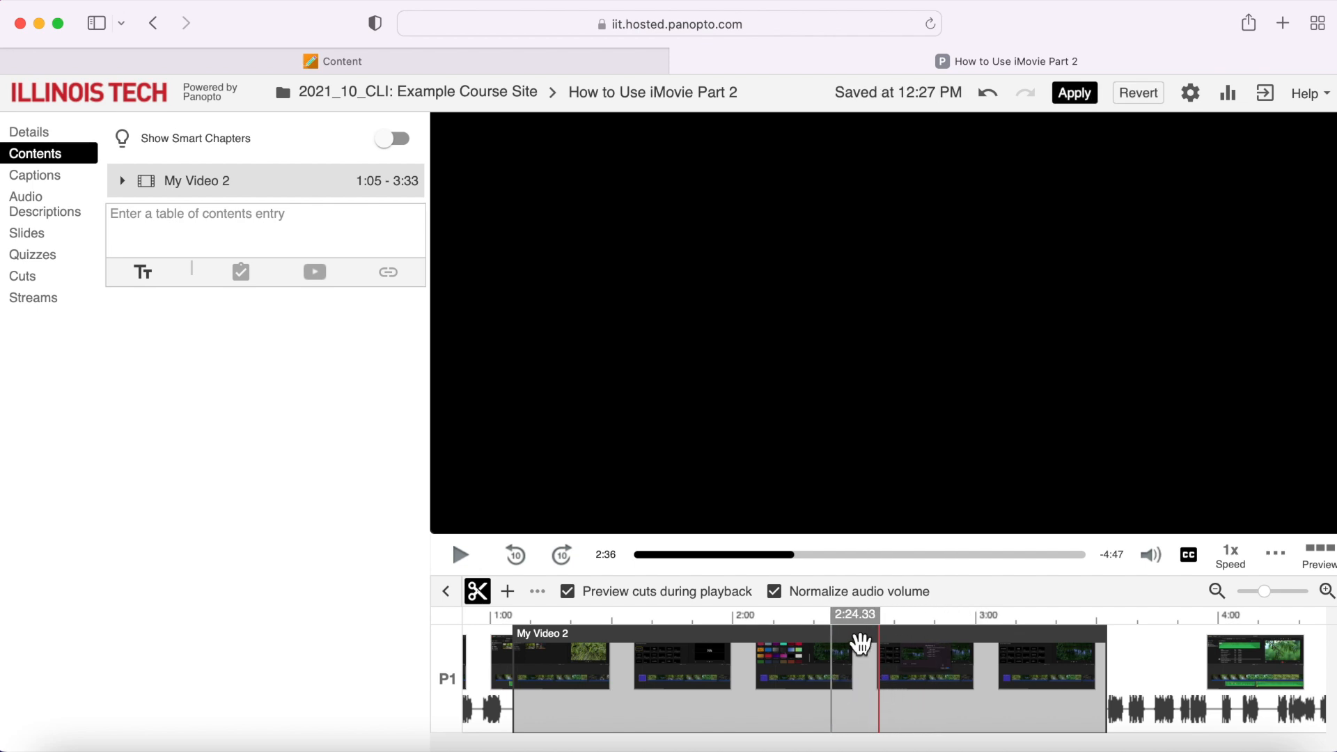
# - Discard the inserted clip and all other unapplied changes, reverting to the original video
pyautogui.click(1140, 96)
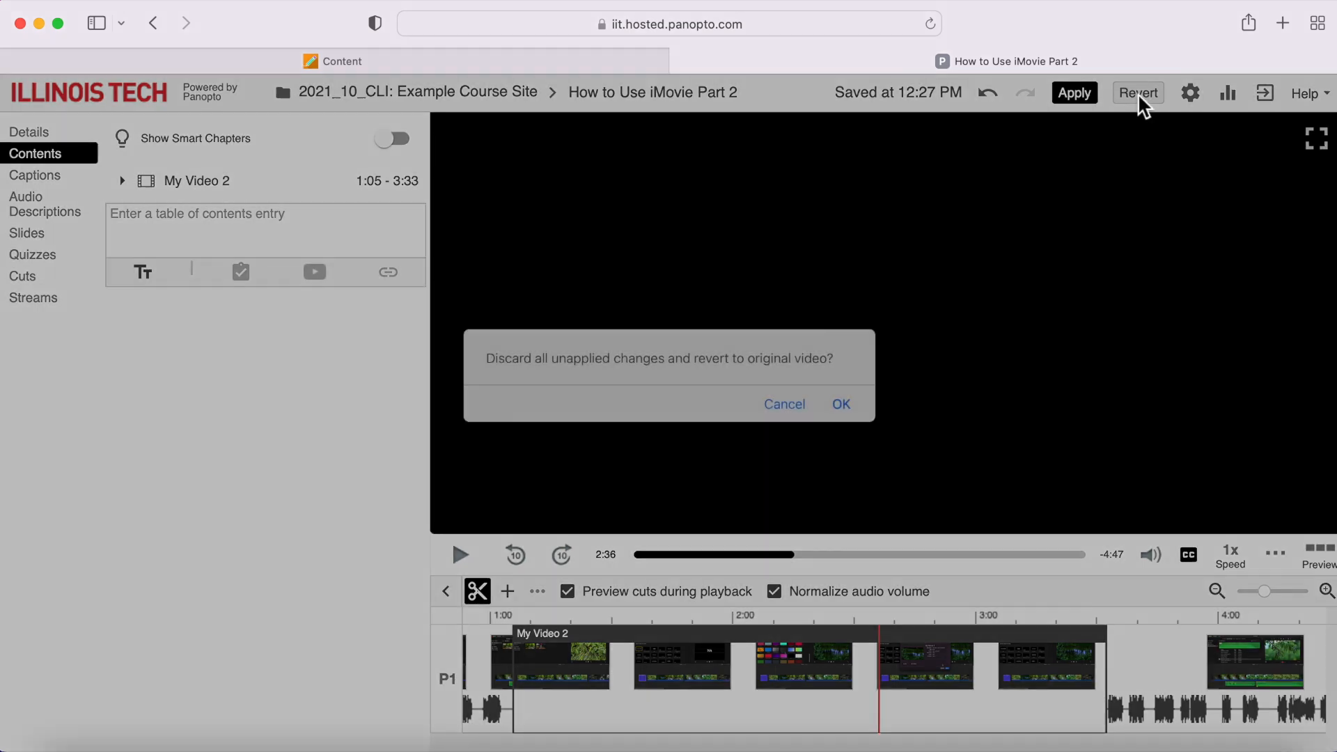
pyautogui.click(842, 406)
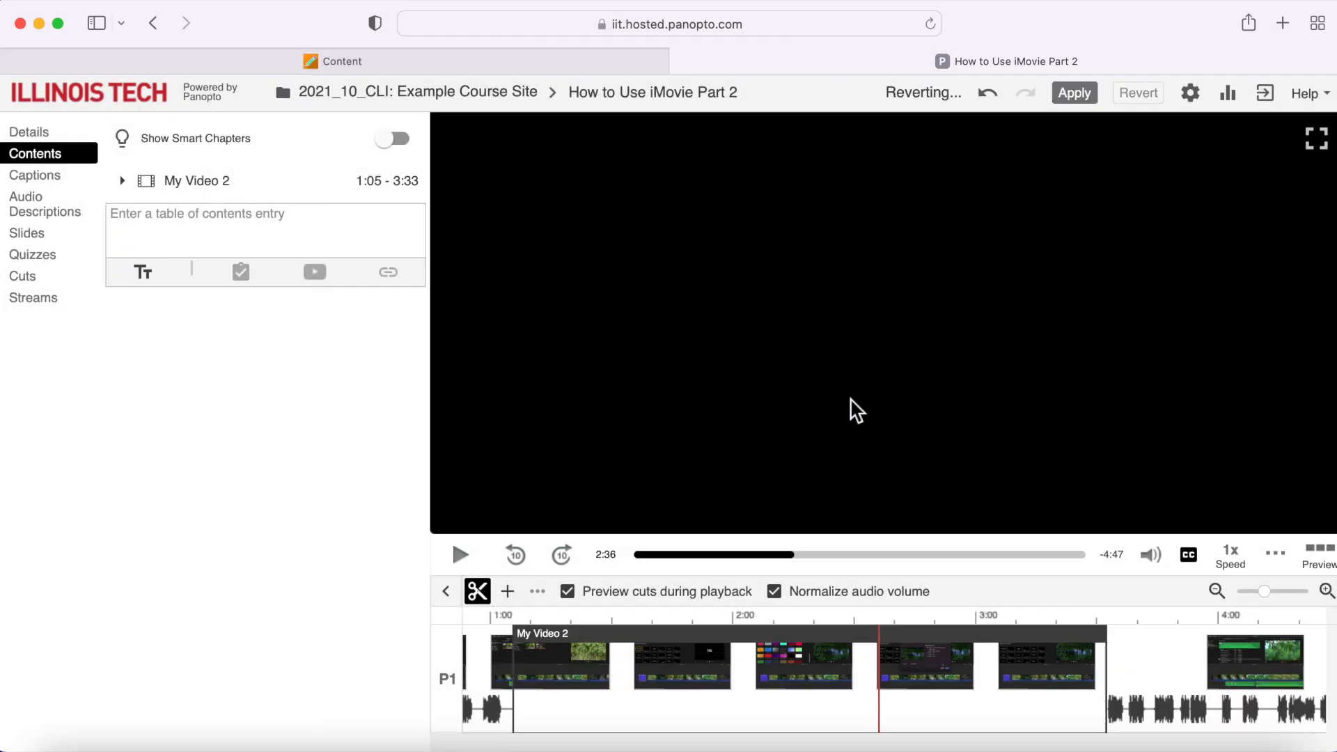